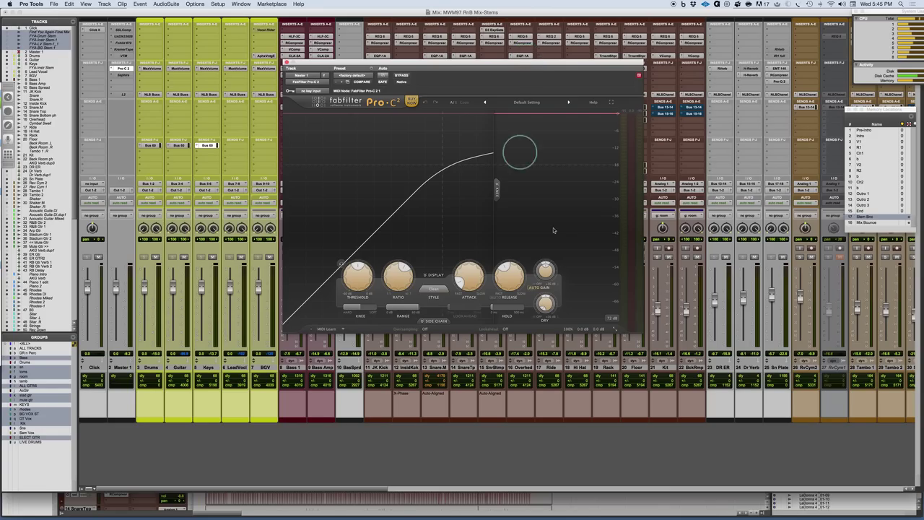
Check the compressor's interface size options and try its full-screen view before restoring the normal window
{"action": "left_click", "coordinate": [615, 329]}
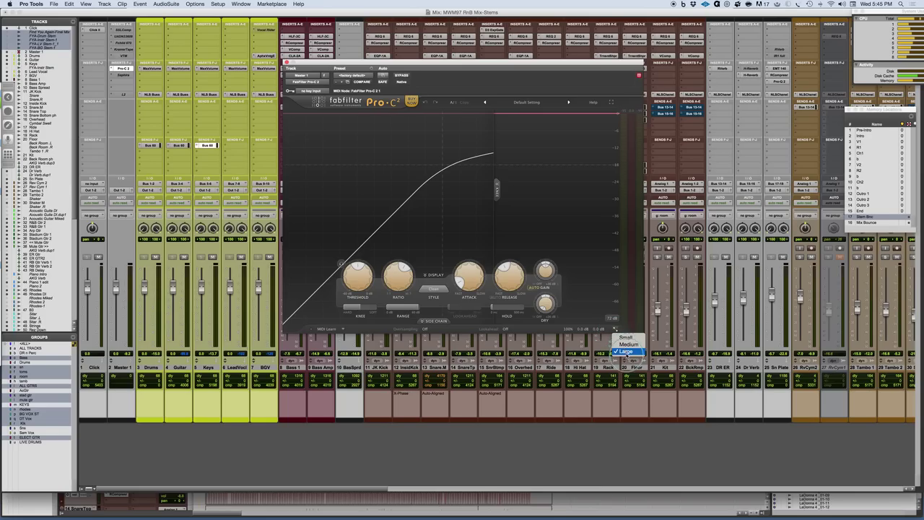
{"action": "left_click", "coordinate": [612, 101]}
{"action": "left_click", "coordinate": [612, 101]}
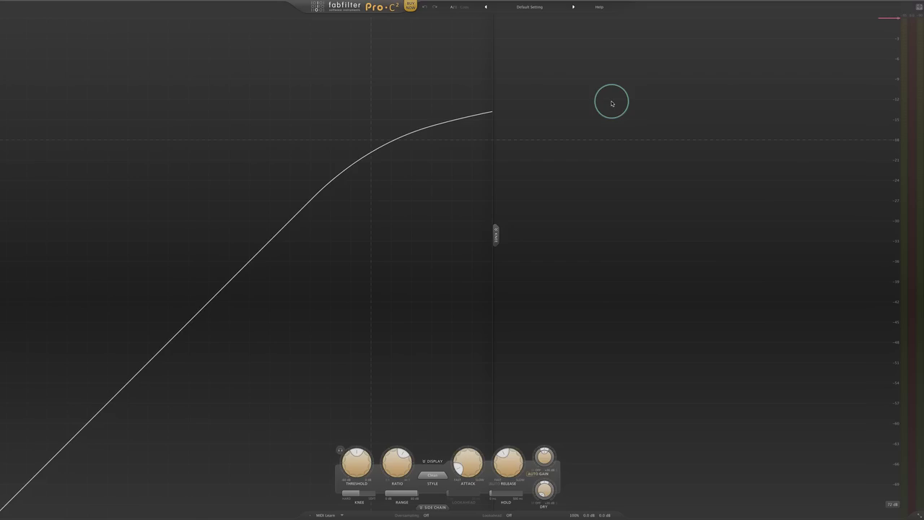
{"action": "left_click", "coordinate": [919, 8]}
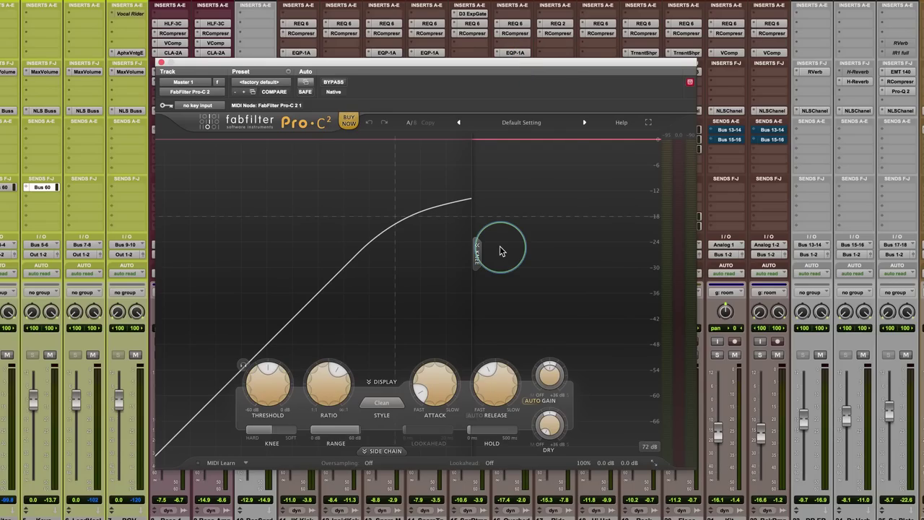
Reposition the compressor window while the mix plays, and turn off the interactive help hints
{"action": "key", "text": "space"}
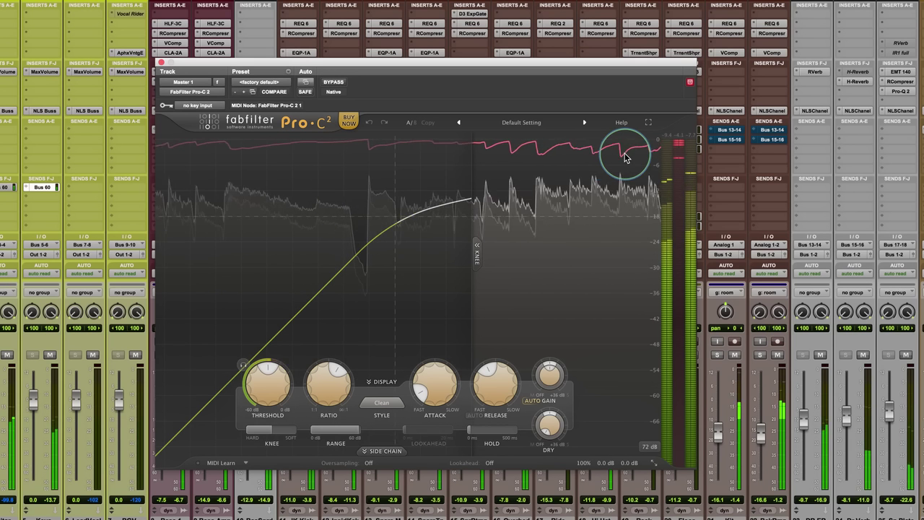
{"action": "left_click_drag", "start_coordinate": [564, 65], "coordinate": [598, 35]}
{"action": "left_click", "coordinate": [413, 373]}
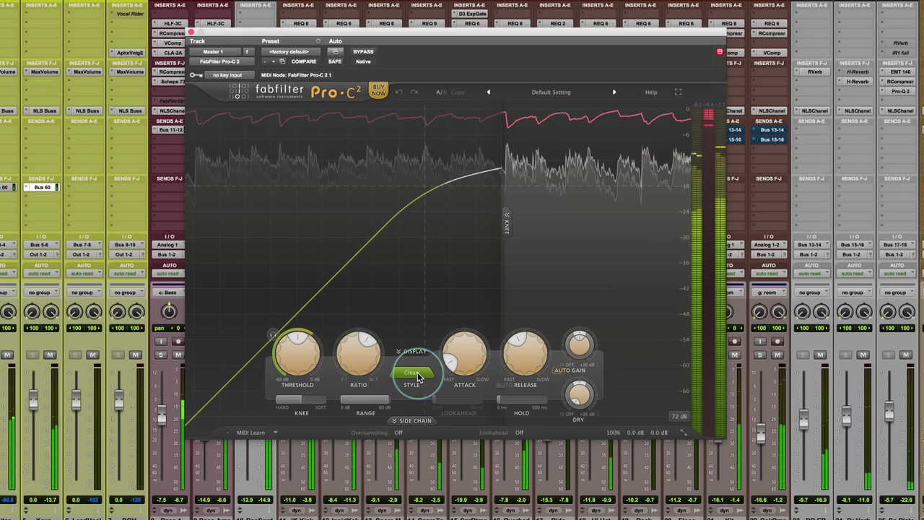
{"action": "mouse_move", "coordinate": [418, 377]}
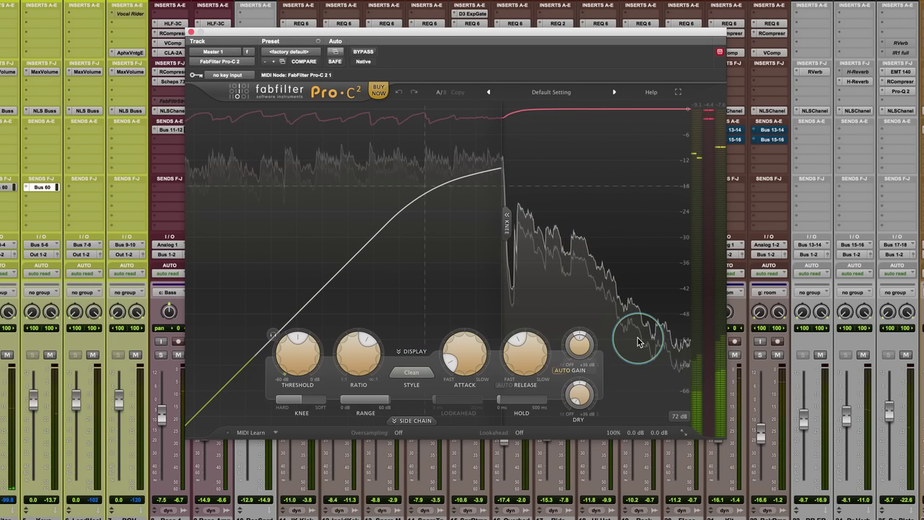
{"action": "left_click", "coordinate": [653, 92]}
{"action": "left_click", "coordinate": [658, 116]}
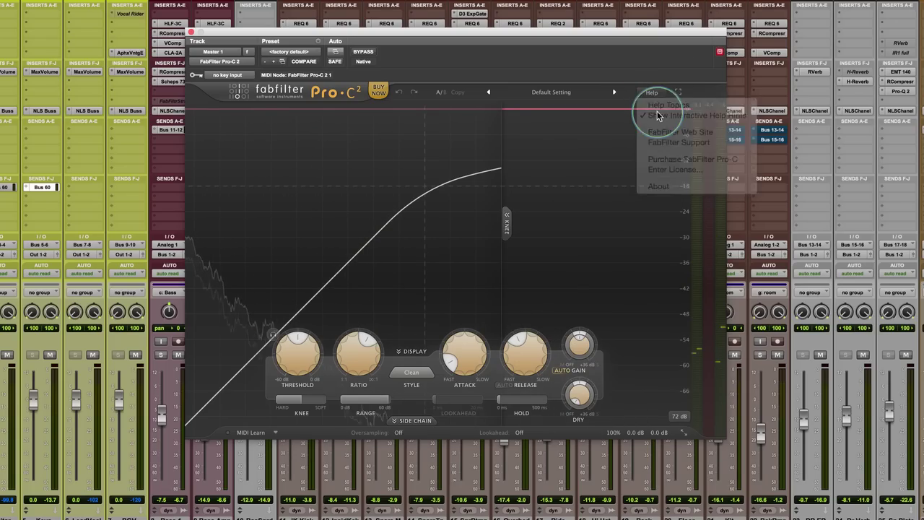
Audition the Classic and Opto compression styles on the master track during playback
{"action": "left_click", "coordinate": [413, 373]}
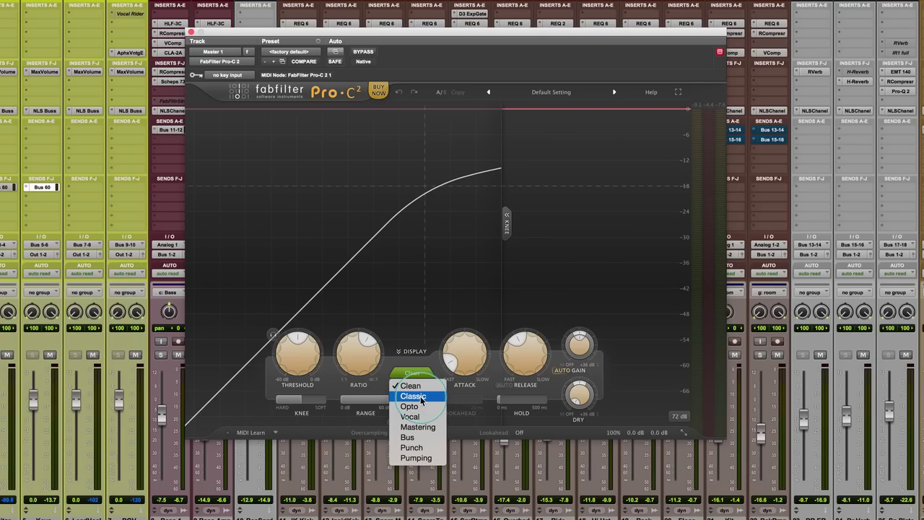
{"action": "left_click", "coordinate": [422, 396]}
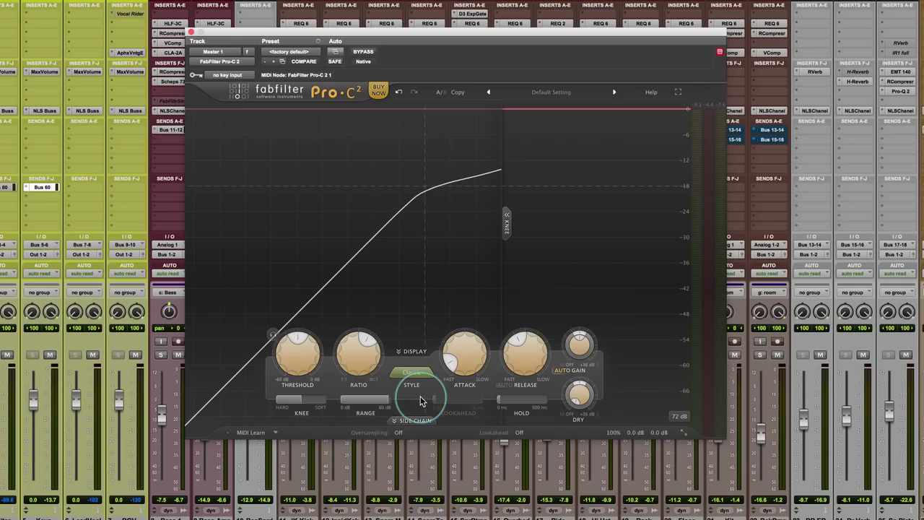
{"action": "key", "text": "space"}
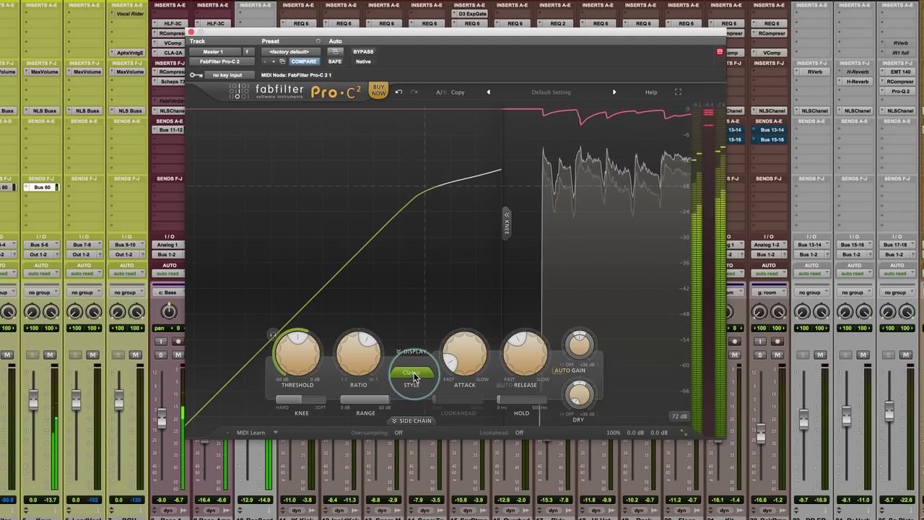
{"action": "left_click", "coordinate": [413, 375]}
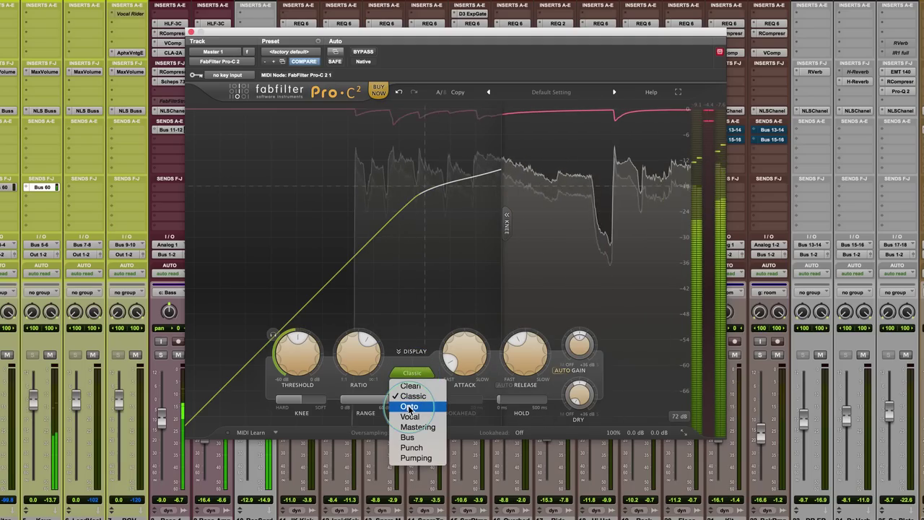
{"action": "left_click", "coordinate": [409, 406]}
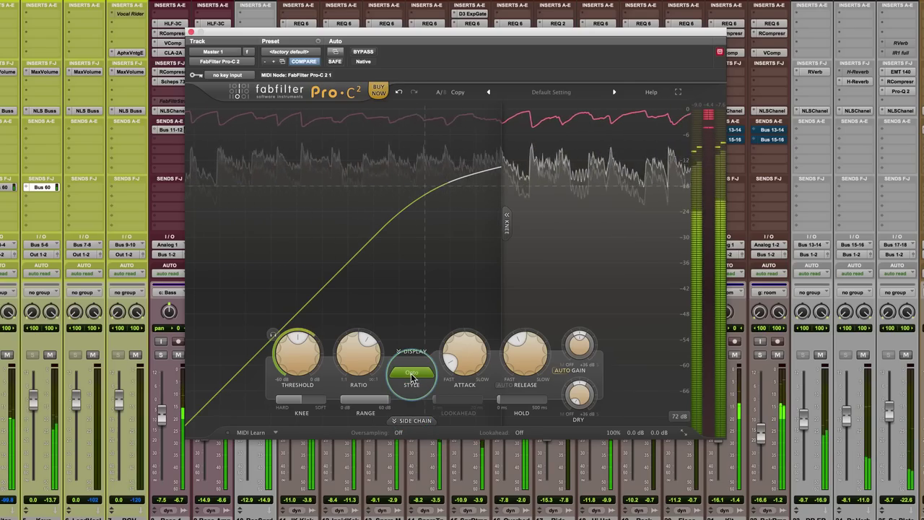
Audition the Vocal and Mastering compression styles while the mix keeps playing
{"action": "left_click", "coordinate": [412, 374]}
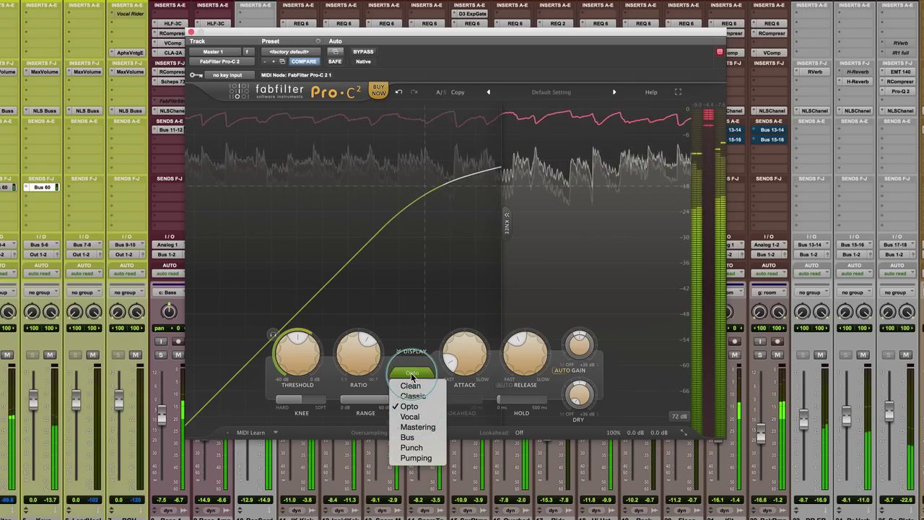
{"action": "left_click", "coordinate": [416, 418]}
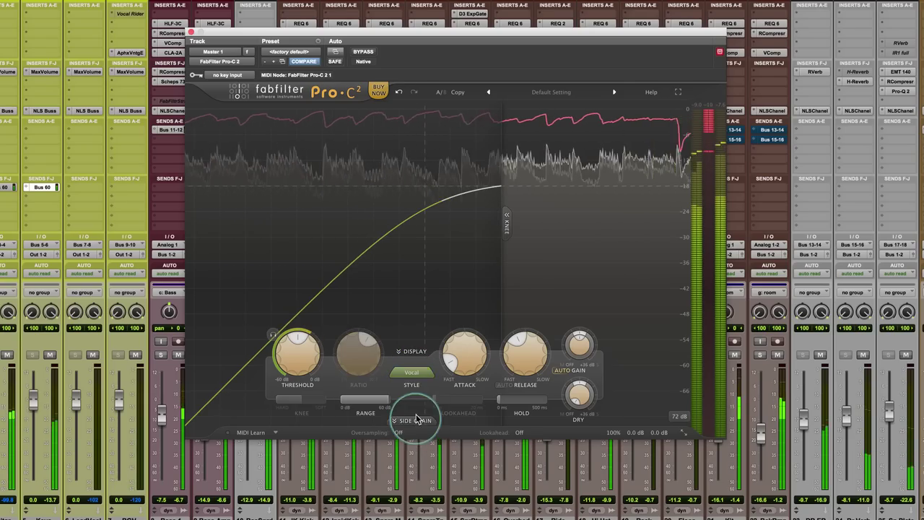
{"action": "left_click", "coordinate": [414, 375]}
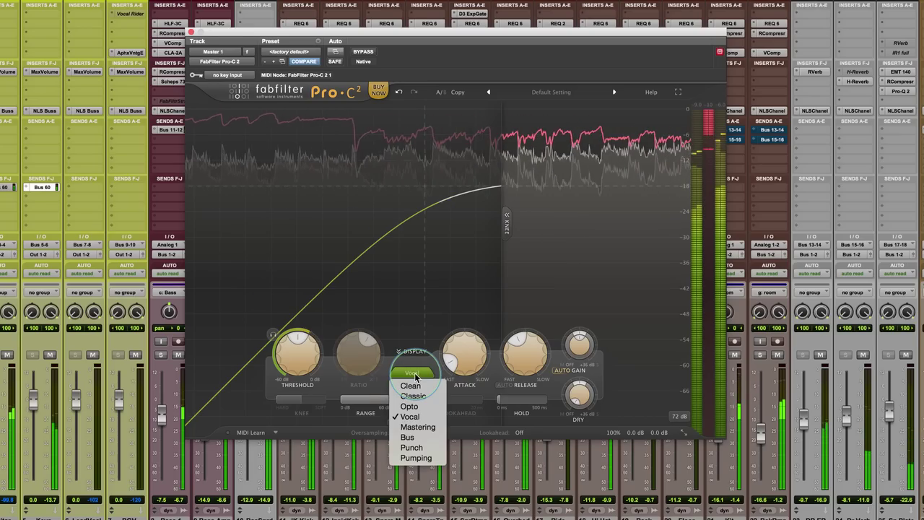
{"action": "left_click", "coordinate": [427, 431]}
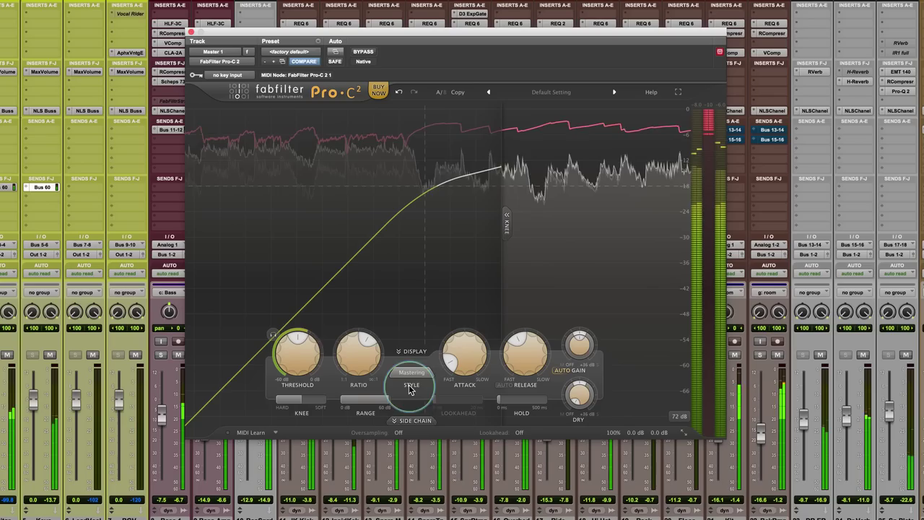
Audition the Bus, Punch and Pumping compression styles on the playing mix
{"action": "left_click", "coordinate": [409, 375]}
{"action": "left_click", "coordinate": [413, 438]}
{"action": "left_click", "coordinate": [411, 376]}
{"action": "left_click", "coordinate": [413, 374]}
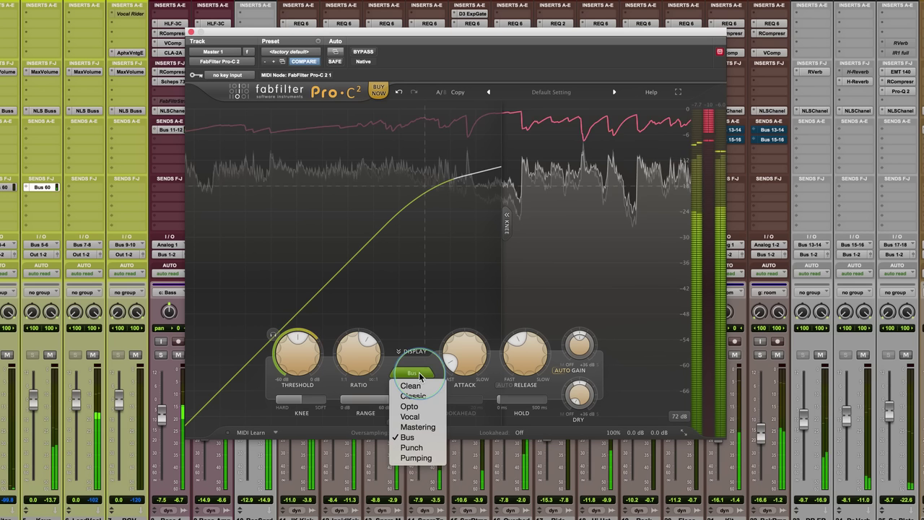
{"action": "left_click", "coordinate": [413, 448]}
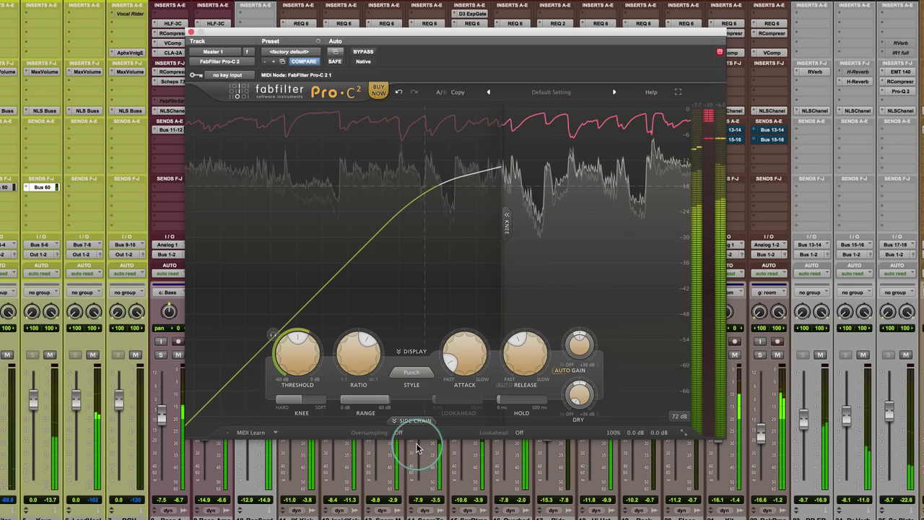
{"action": "left_click", "coordinate": [419, 377]}
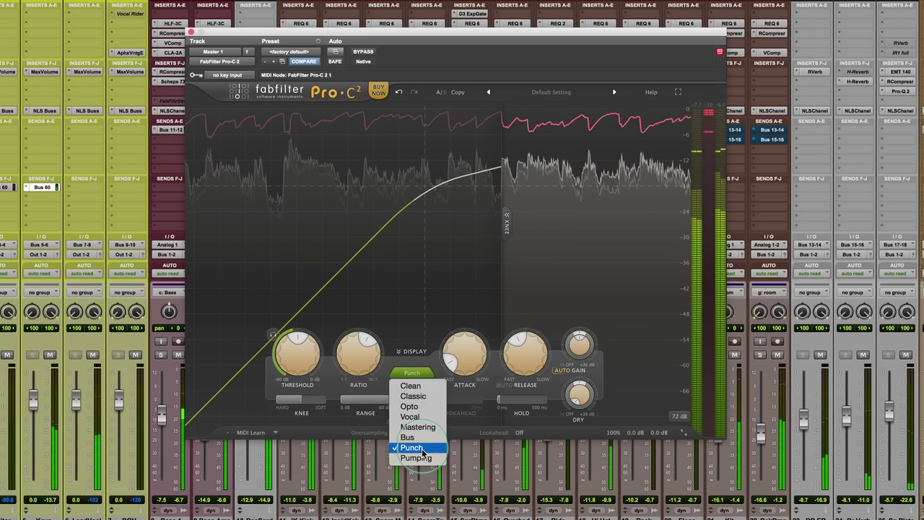
{"action": "left_click", "coordinate": [419, 458]}
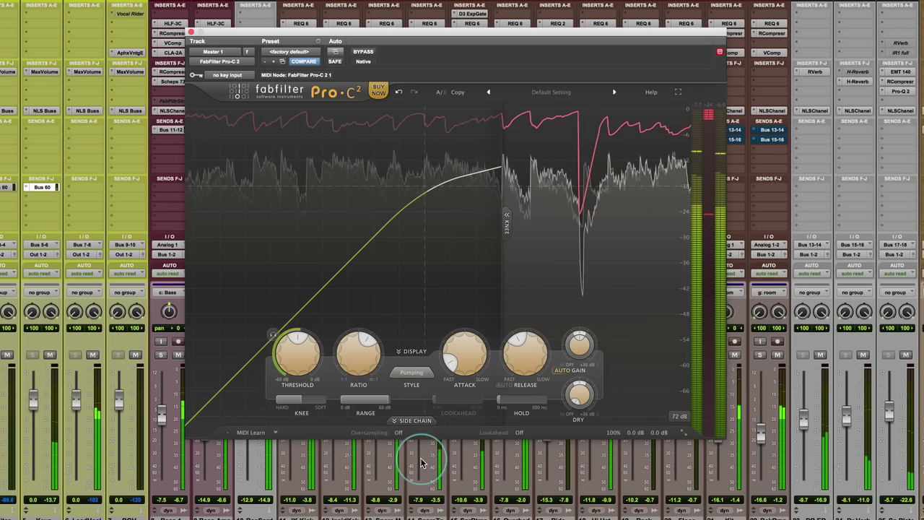
Set the compression style to Mastering
{"action": "left_click", "coordinate": [410, 377]}
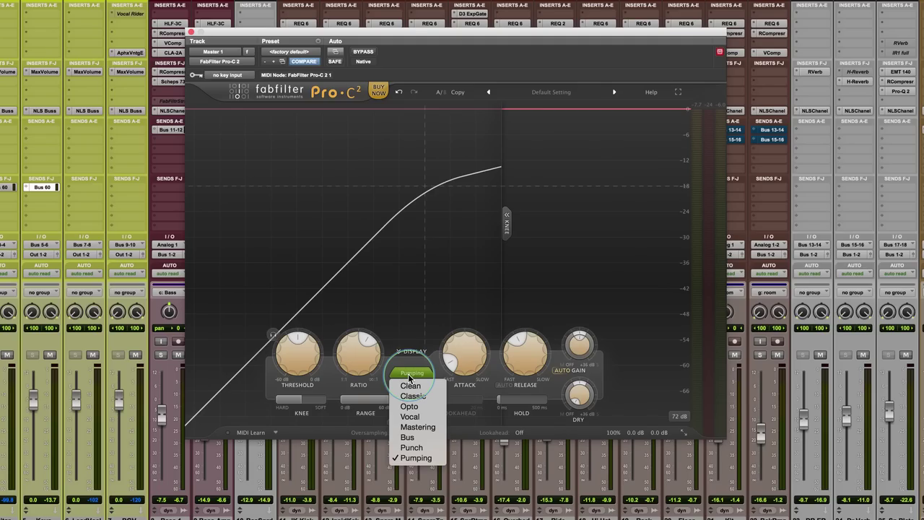
{"action": "left_click", "coordinate": [418, 427]}
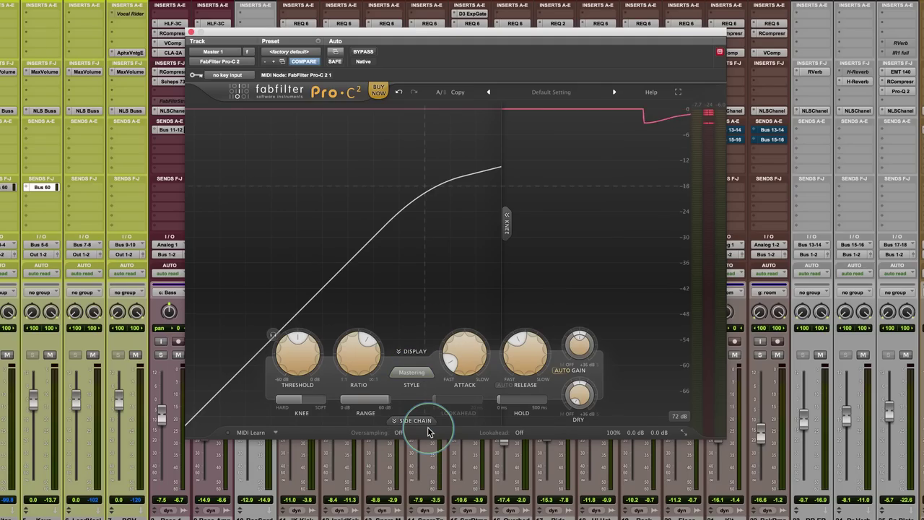
{"action": "left_click", "coordinate": [383, 369]}
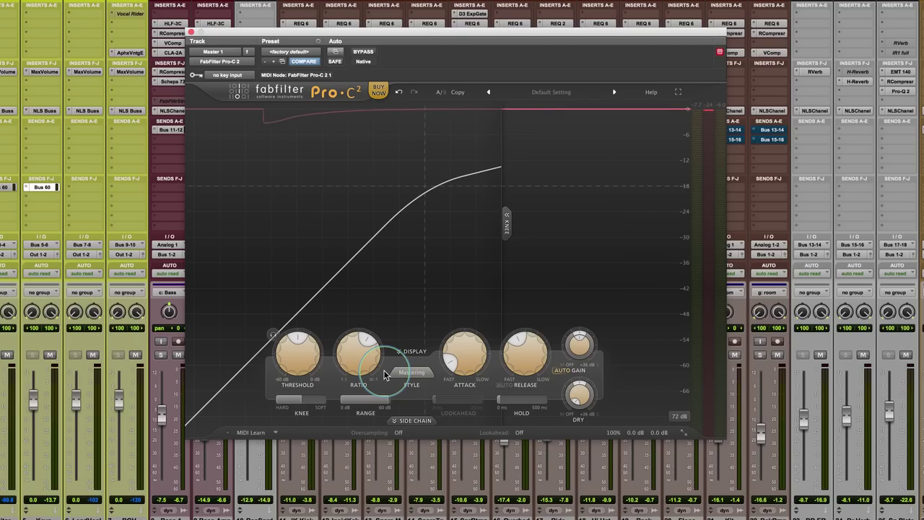
Play the mix and raise the threshold to about -14 dB while auditioning the triggering signal
{"action": "mouse_move", "coordinate": [292, 336]}
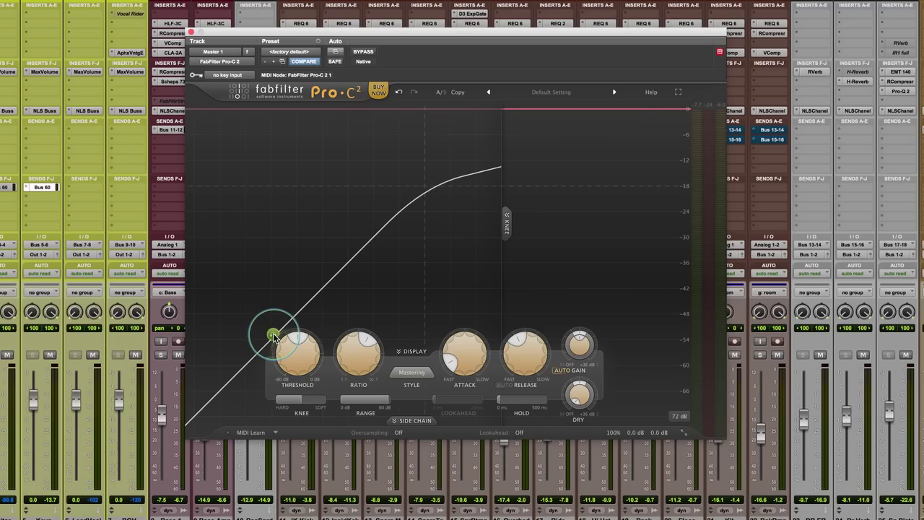
{"action": "key", "text": "space"}
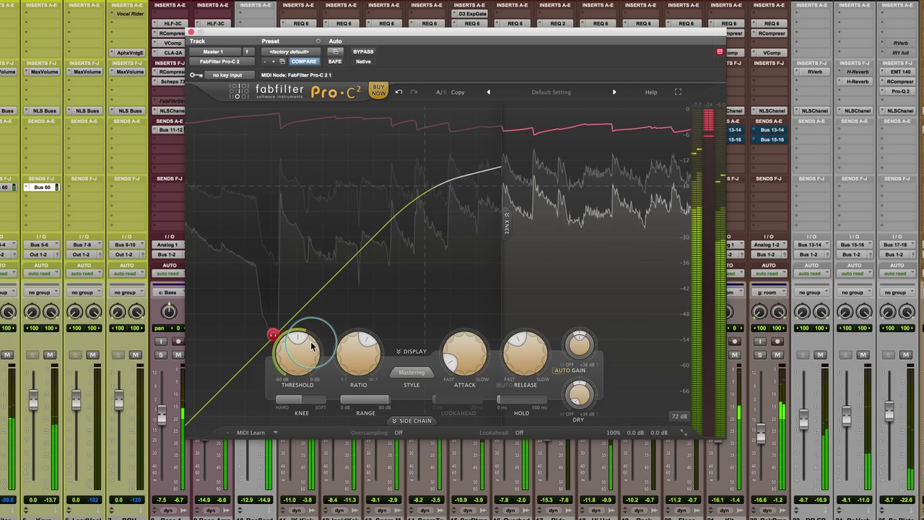
{"action": "mouse_move", "coordinate": [312, 346]}
{"action": "left_mouse_down"}
{"action": "mouse_move", "coordinate": [301, 337]}
{"action": "mouse_move", "coordinate": [299, 345]}
{"action": "left_mouse_up"}
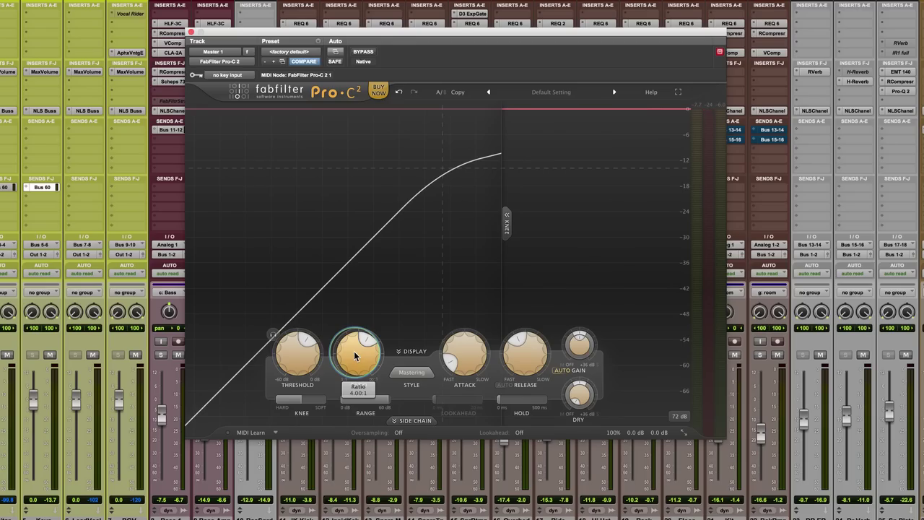
Sweep the ratio control through its range and set the ratio to 1.10:1
{"action": "left_click_drag", "start_coordinate": [354, 351], "coordinate": [342, 216]}
{"action": "left_click_drag", "start_coordinate": [355, 351], "coordinate": [354, 381]}
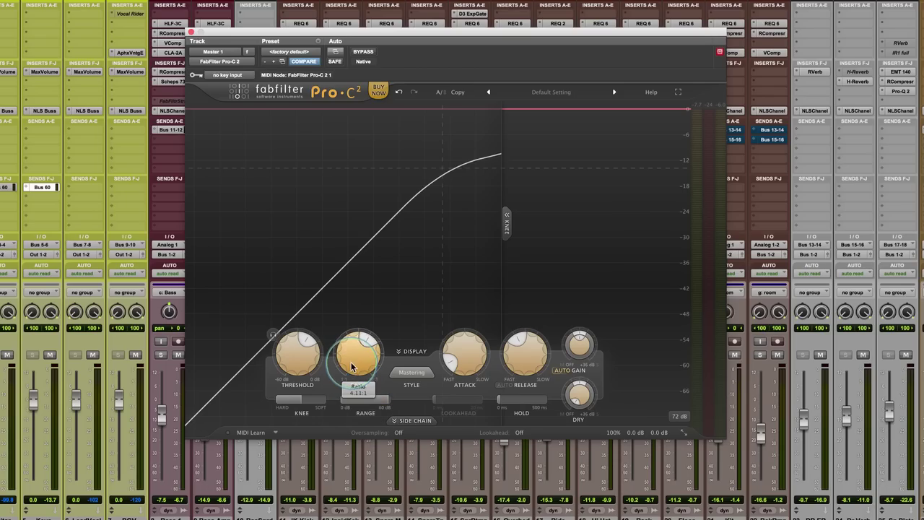
{"action": "left_click_drag", "start_coordinate": [353, 391], "coordinate": [364, 437]}
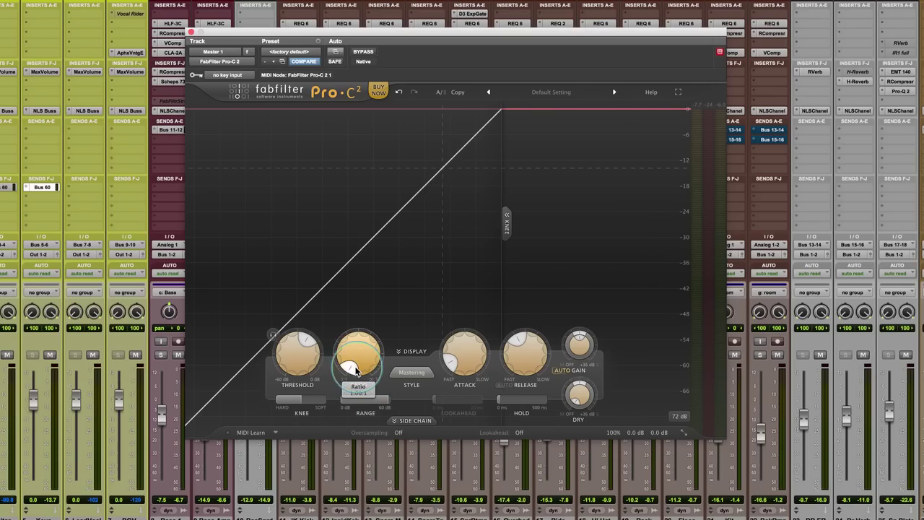
{"action": "mouse_move", "coordinate": [349, 370]}
{"action": "left_mouse_down"}
{"action": "mouse_move", "coordinate": [347, 347]}
{"action": "mouse_move", "coordinate": [349, 363]}
{"action": "left_mouse_up"}
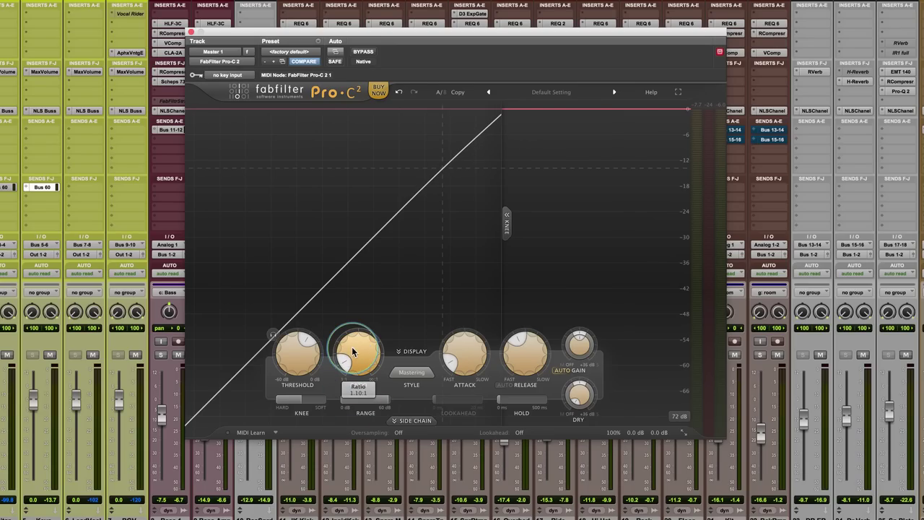
Play the mix and lower the compressor's threshold to about -36 dB
{"action": "key", "text": "space"}
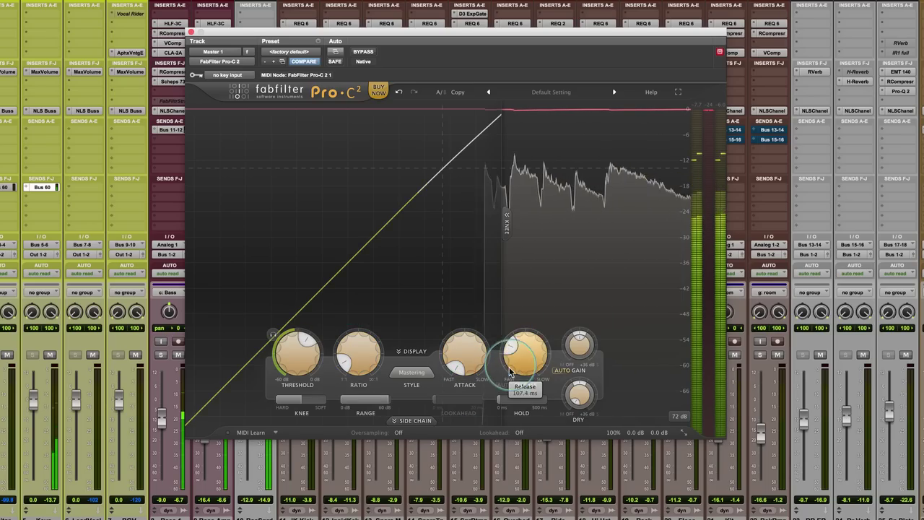
{"action": "left_click_drag", "start_coordinate": [317, 352], "coordinate": [284, 350]}
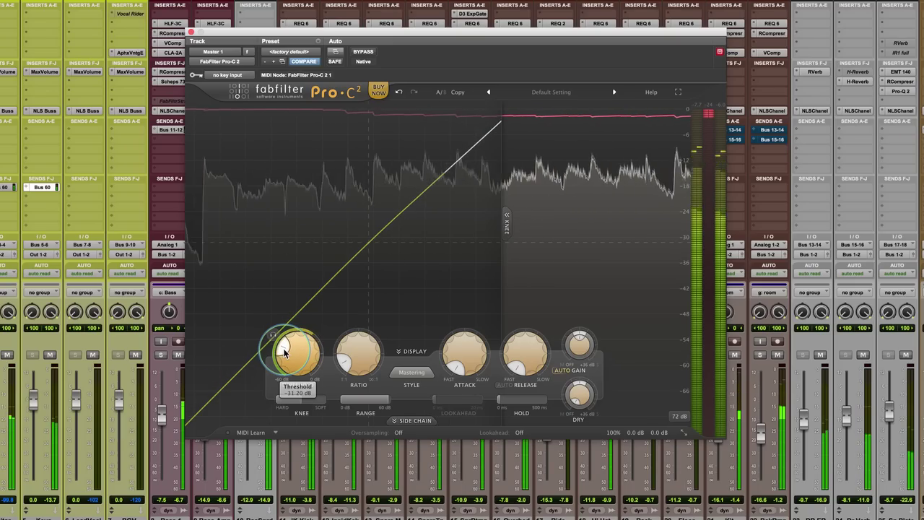
{"action": "left_click_drag", "start_coordinate": [283, 350], "coordinate": [283, 352]}
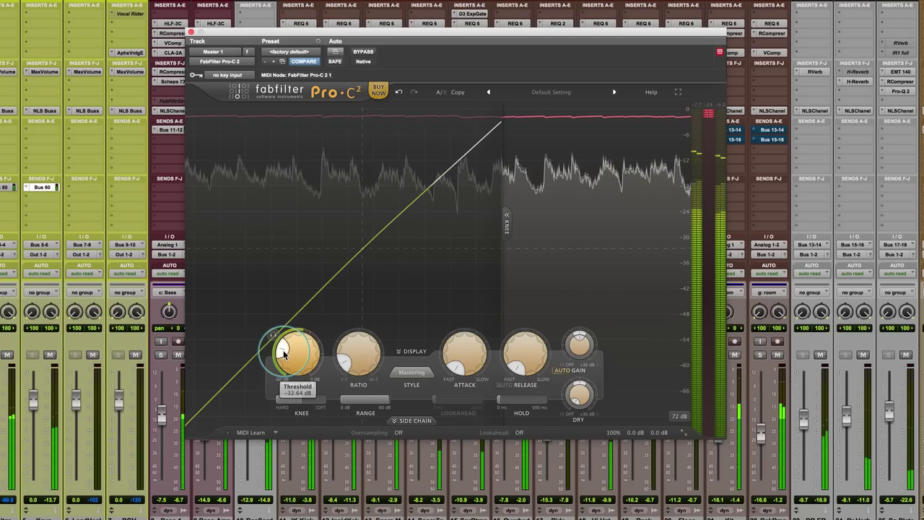
{"action": "left_click_drag", "start_coordinate": [284, 350], "coordinate": [283, 351]}
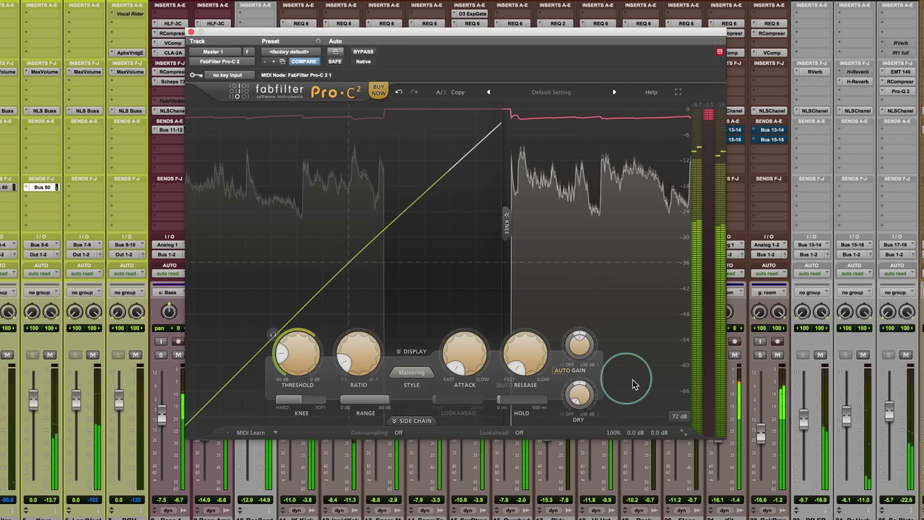
Raise the compressor's wet gain to +2.40 dB
{"action": "mouse_move", "coordinate": [580, 341]}
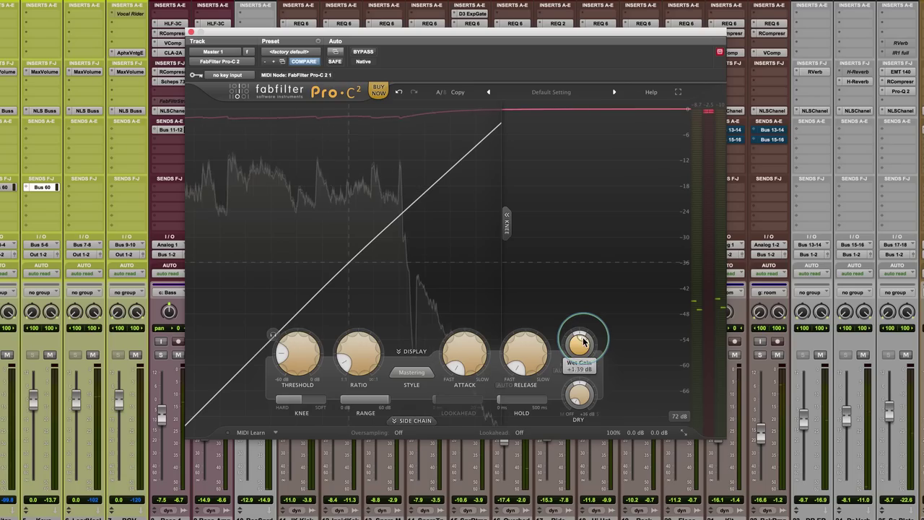
{"action": "scroll", "coordinate": [582, 341], "scroll_direction": "up", "scroll_amount": 4}
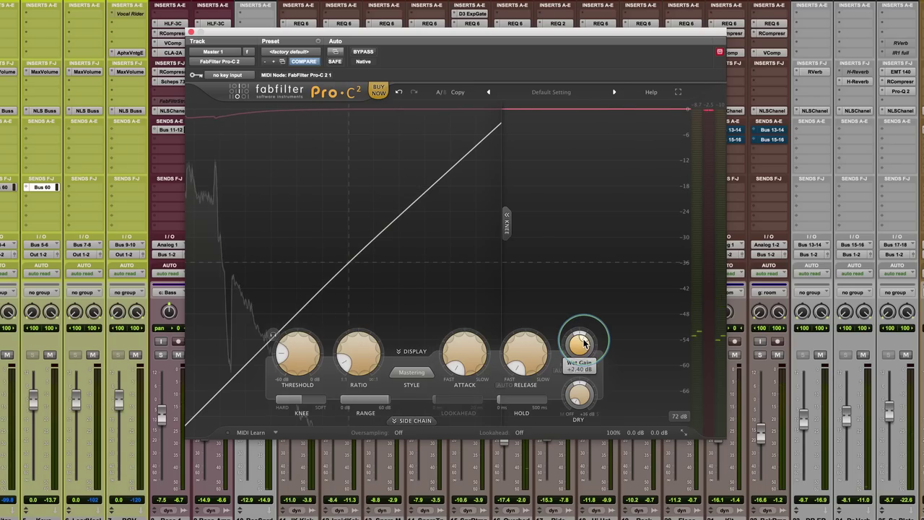
Play the mix and set the compressor's wet gain to +2.63 dB, matching its level against the bypassed signal
{"action": "scroll", "coordinate": [583, 344], "scroll_direction": "up", "scroll_amount": 1}
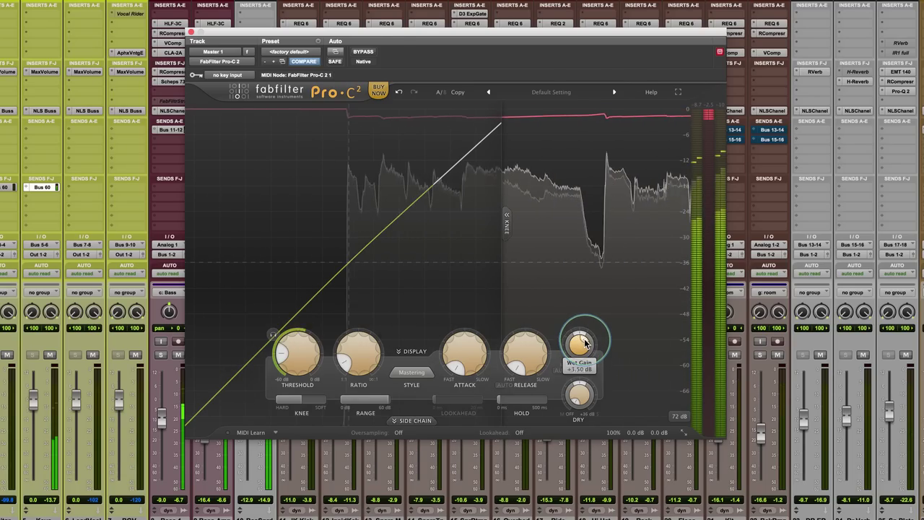
{"action": "left_click", "coordinate": [365, 52]}
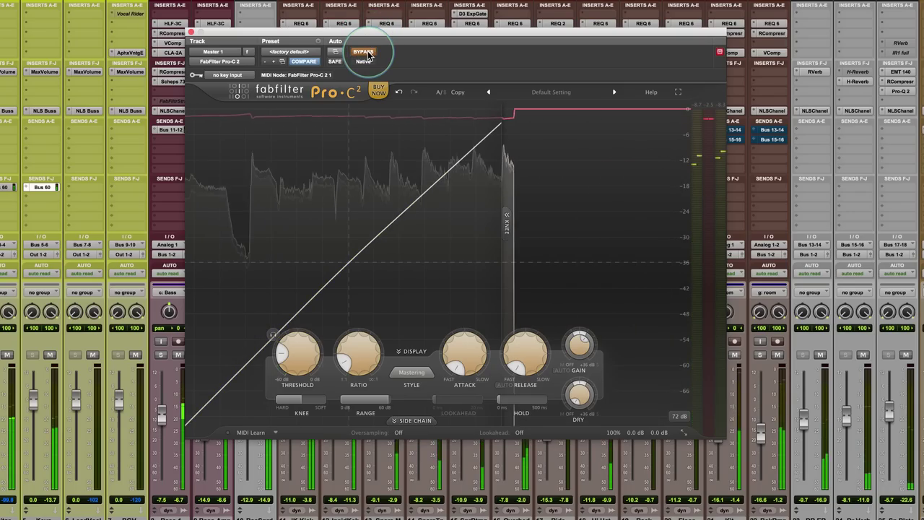
{"action": "left_click", "coordinate": [366, 53]}
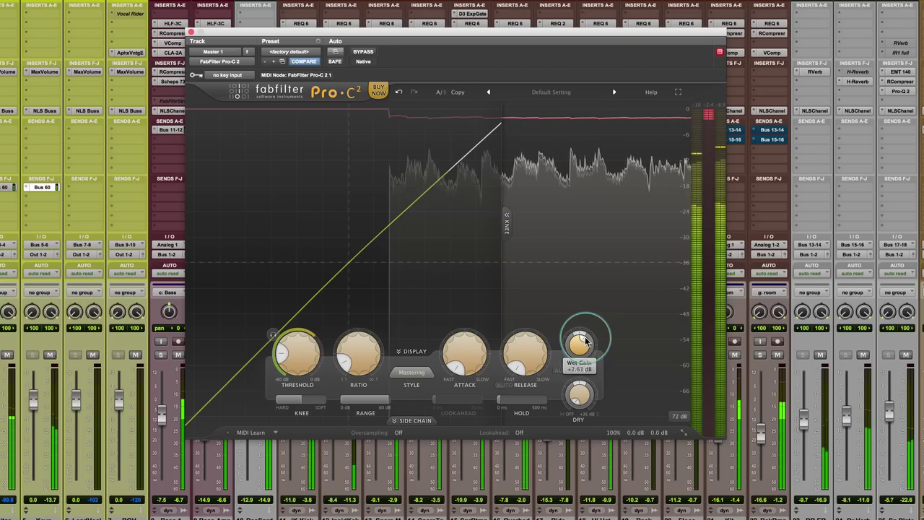
Toggle the compressor's bypass repeatedly during playback to compare the compressed and uncompressed mix, leaving the compressor active
{"action": "left_click", "coordinate": [364, 54]}
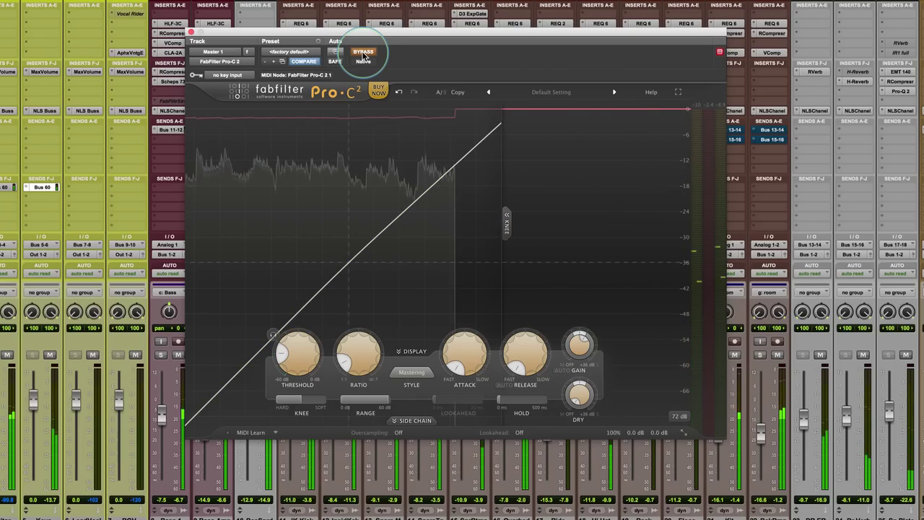
{"action": "left_click", "coordinate": [363, 54]}
{"action": "left_click", "coordinate": [363, 55]}
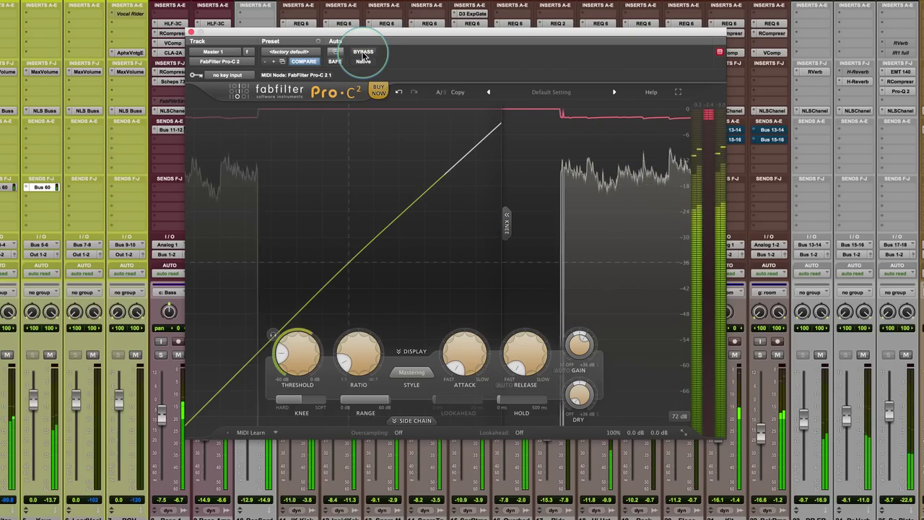
{"action": "left_click", "coordinate": [363, 54]}
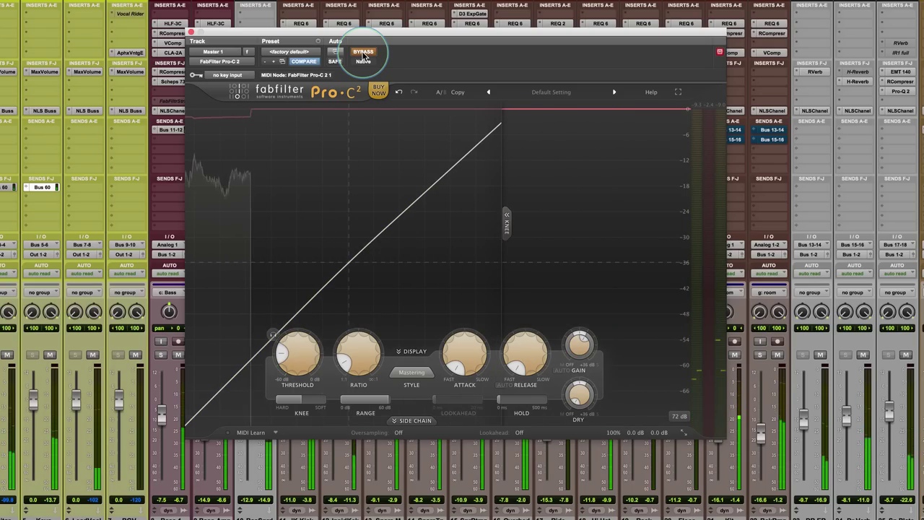
{"action": "left_click", "coordinate": [363, 54]}
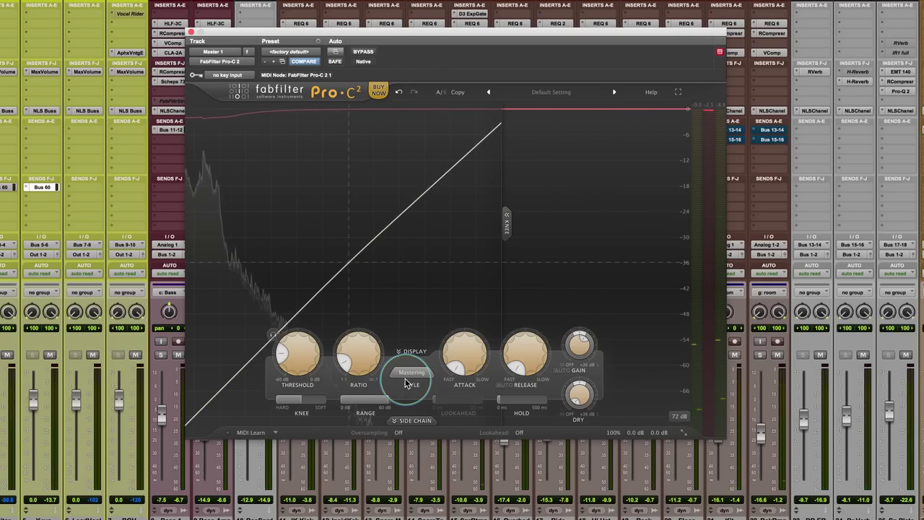
Set the compressor's attack to 30.27 ms and its release to 100.4 ms
{"action": "mouse_move", "coordinate": [345, 362]}
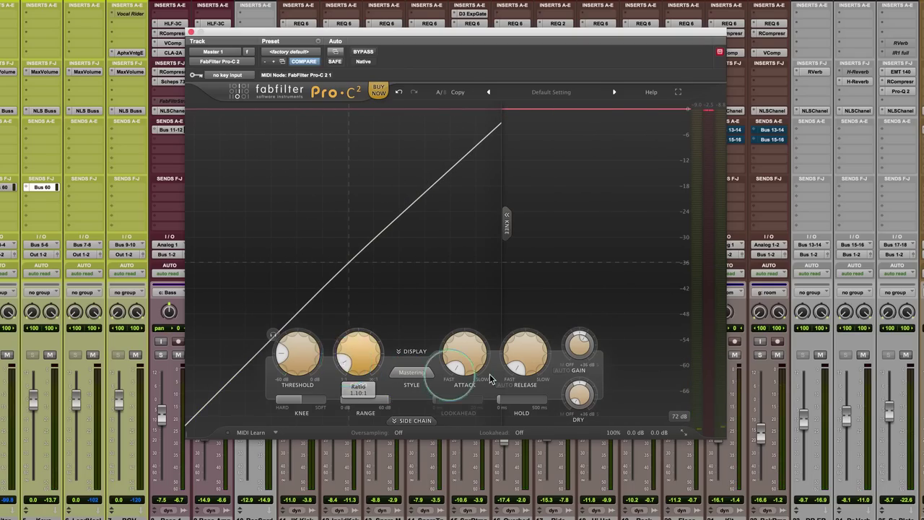
{"action": "mouse_move", "coordinate": [449, 369]}
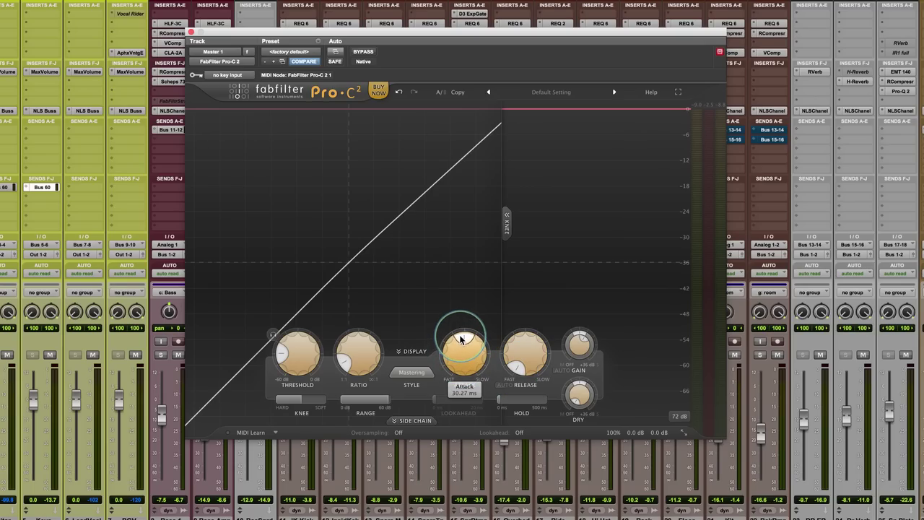
{"action": "mouse_move", "coordinate": [517, 368]}
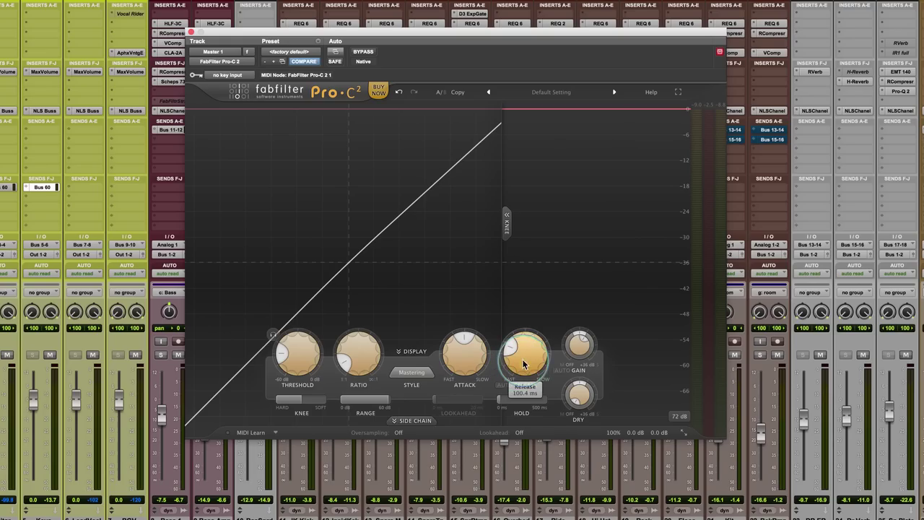
Raise the compression ratio to 4.05:1
{"action": "left_click_drag", "start_coordinate": [344, 365], "coordinate": [364, 339]}
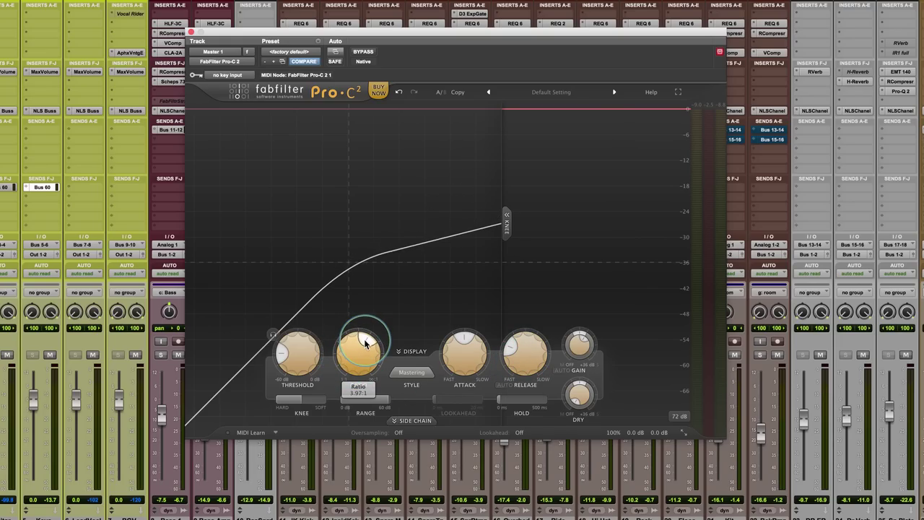
{"action": "scroll", "coordinate": [365, 341], "scroll_direction": "down", "scroll_amount": 3}
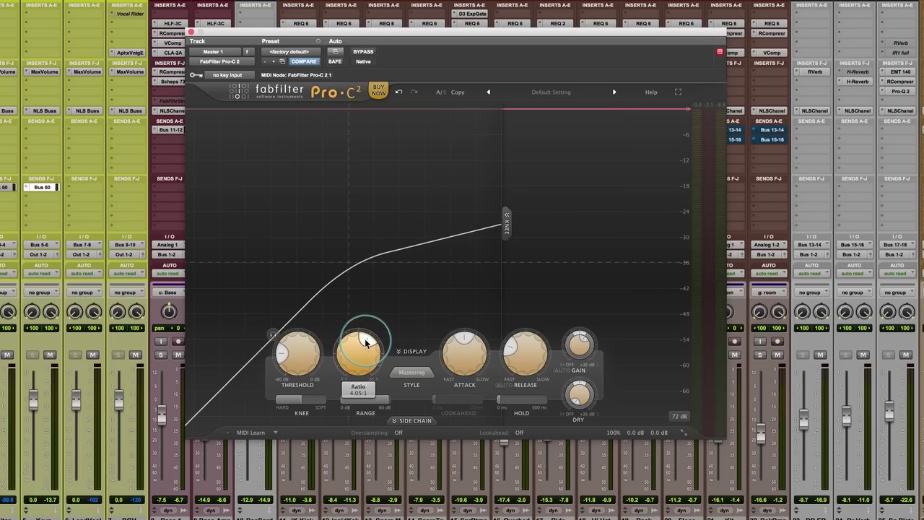
Play the mix and raise the threshold to about -12 dB, fine-tuning it for light gain reduction
{"action": "key", "text": "space"}
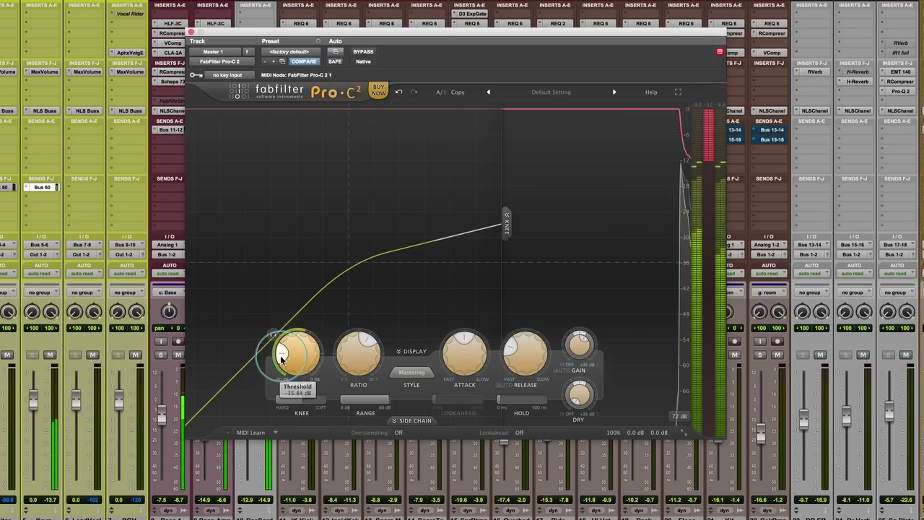
{"action": "scroll", "coordinate": [298, 339], "scroll_direction": "up", "scroll_amount": 5}
{"action": "scroll", "coordinate": [299, 340], "scroll_direction": "up", "scroll_amount": 5}
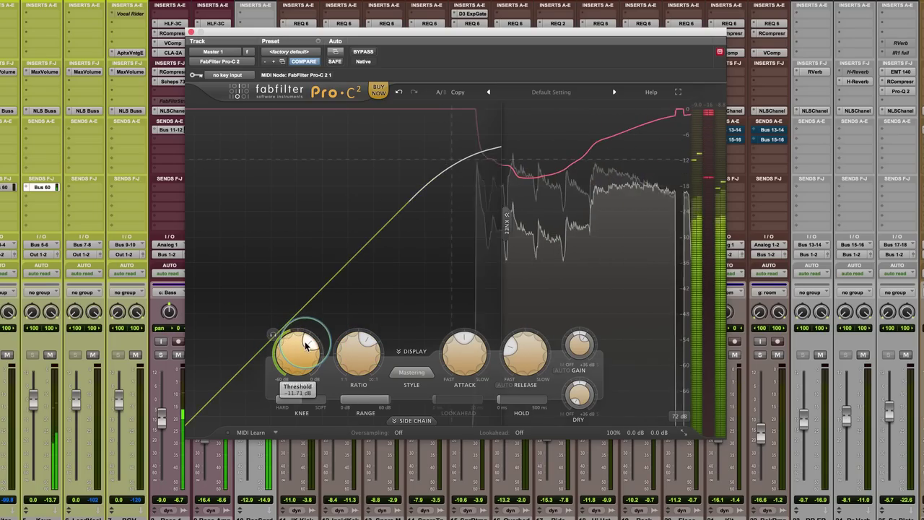
{"action": "left_click", "coordinate": [512, 284]}
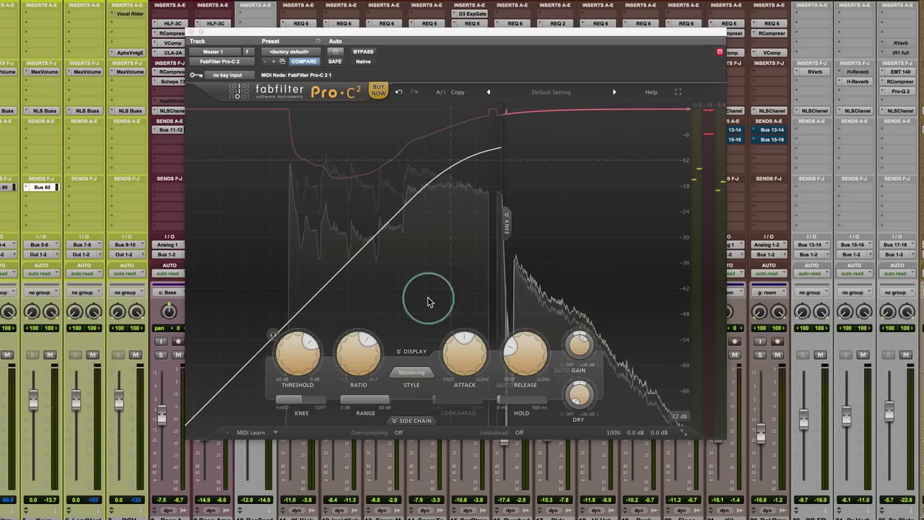
{"action": "scroll", "coordinate": [309, 346], "scroll_direction": "down", "scroll_amount": 1}
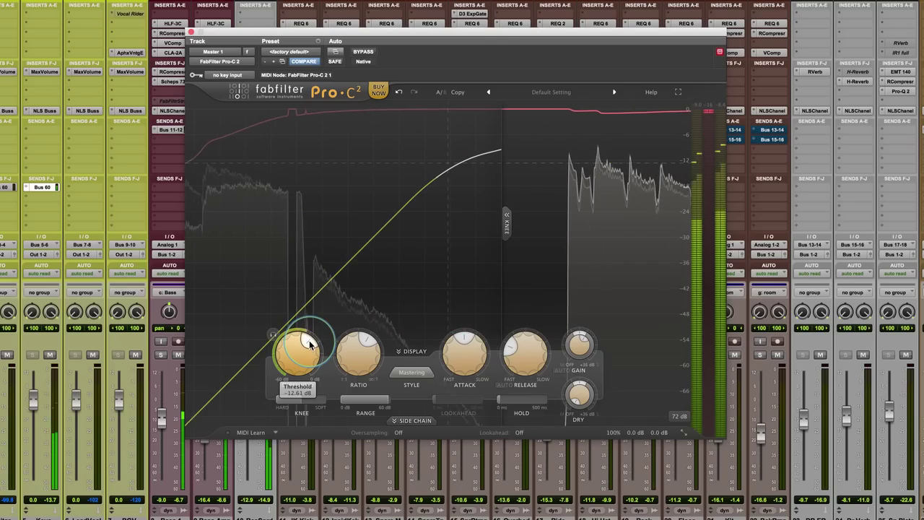
{"action": "scroll", "coordinate": [309, 345], "scroll_direction": "down", "scroll_amount": 1}
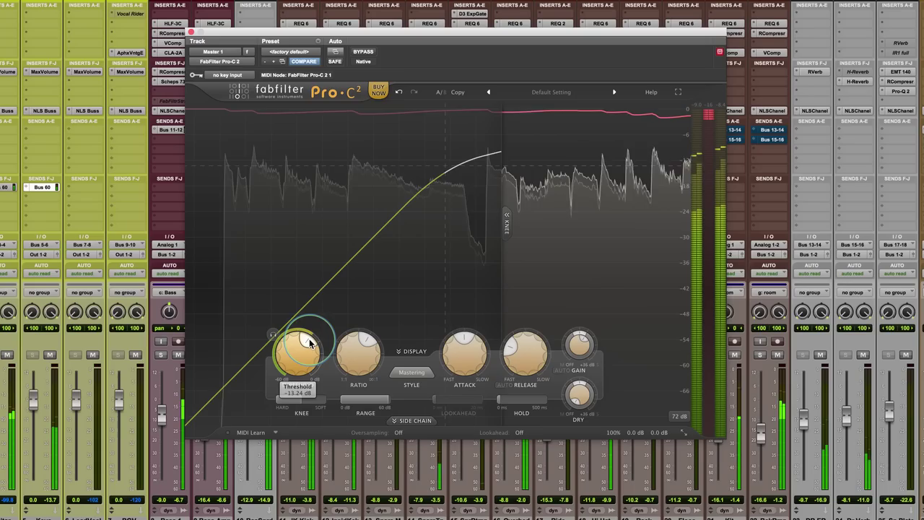
{"action": "scroll", "coordinate": [309, 343], "scroll_direction": "up", "scroll_amount": 1}
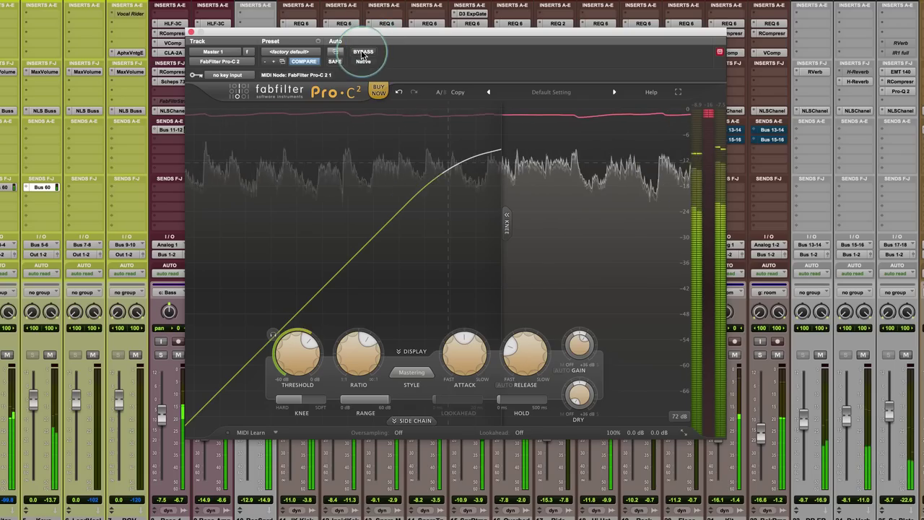
{"action": "left_click", "coordinate": [312, 354]}
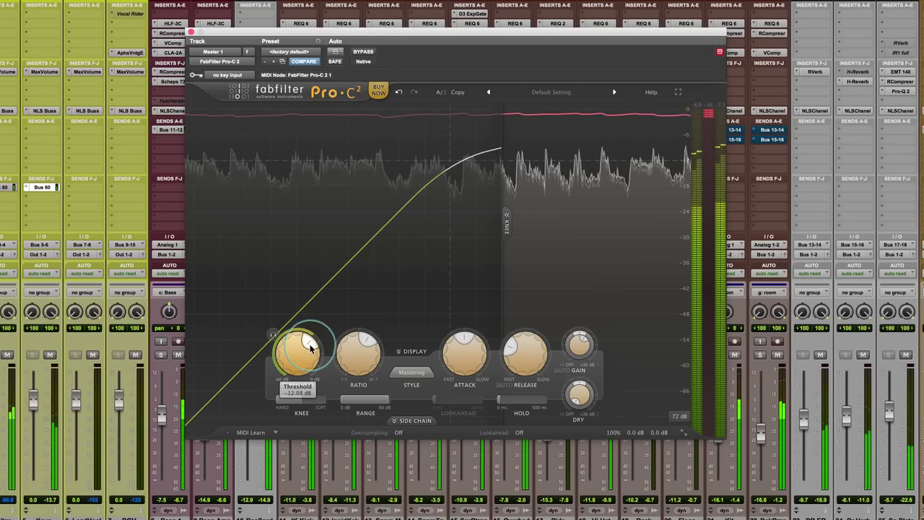
Compare the mix with the 4:1 compression active and bypassed, checking the wet gain for matched loudness
{"action": "left_click", "coordinate": [363, 53]}
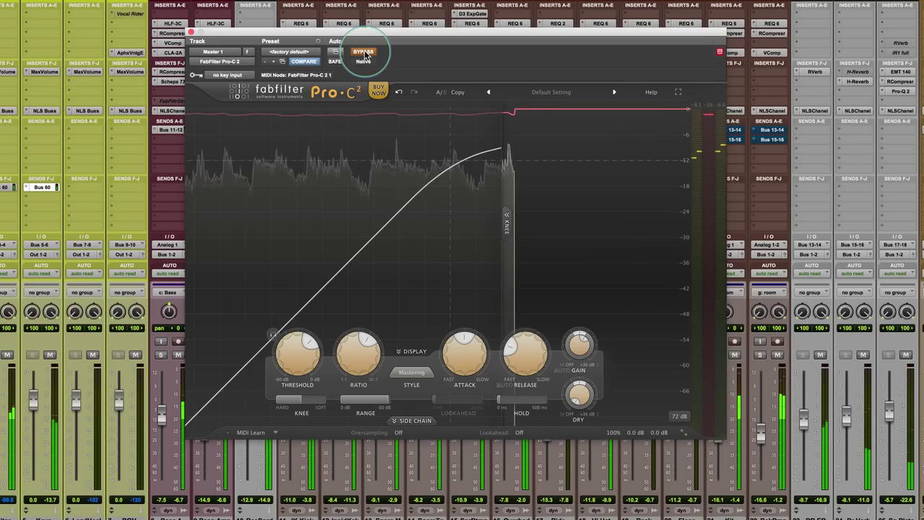
{"action": "left_click", "coordinate": [364, 53]}
{"action": "left_click", "coordinate": [579, 340]}
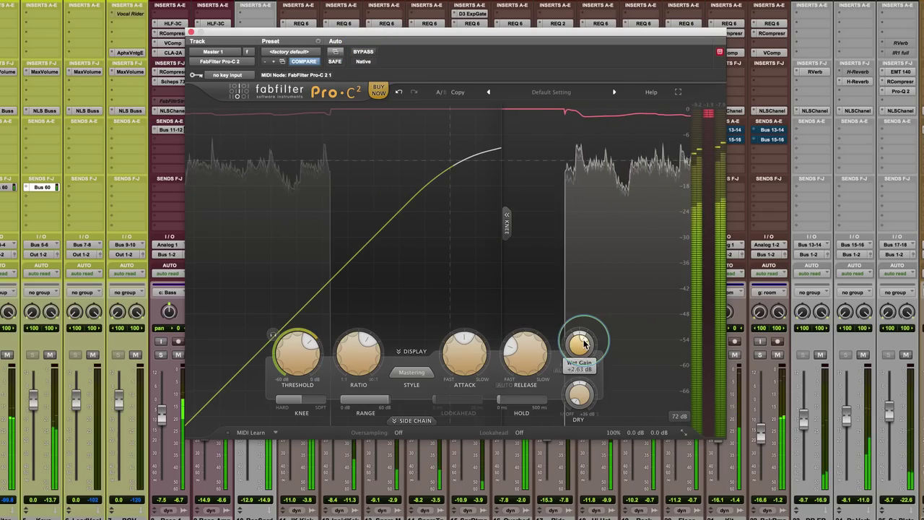
{"action": "left_click", "coordinate": [363, 53]}
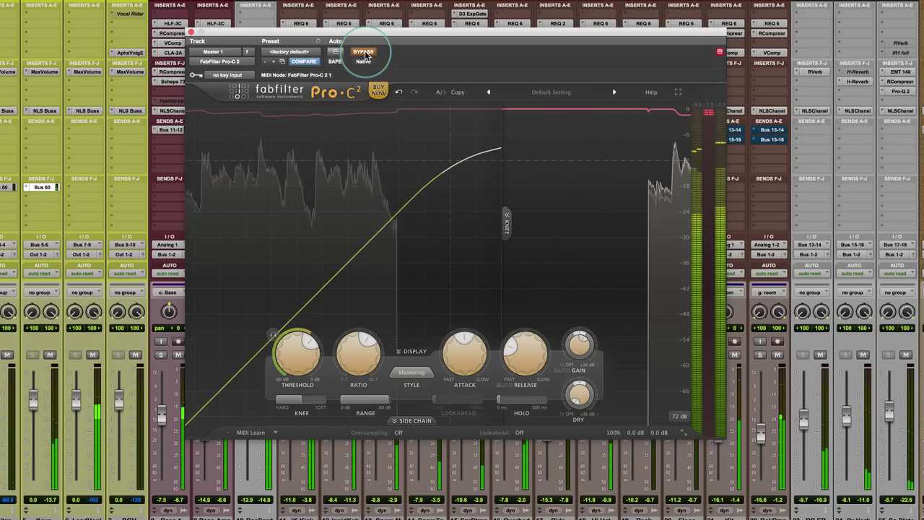
{"action": "left_click", "coordinate": [364, 54]}
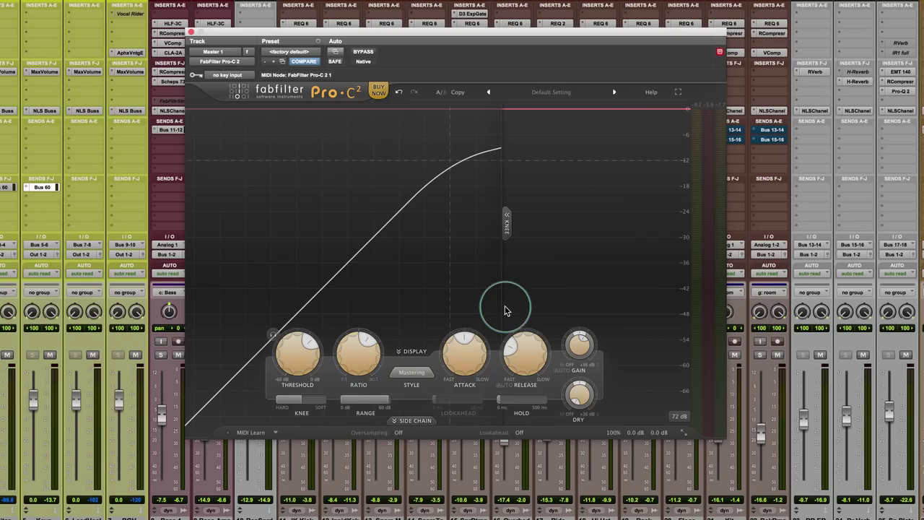
Turn on the compressor's lookahead
{"action": "mouse_move", "coordinate": [447, 360]}
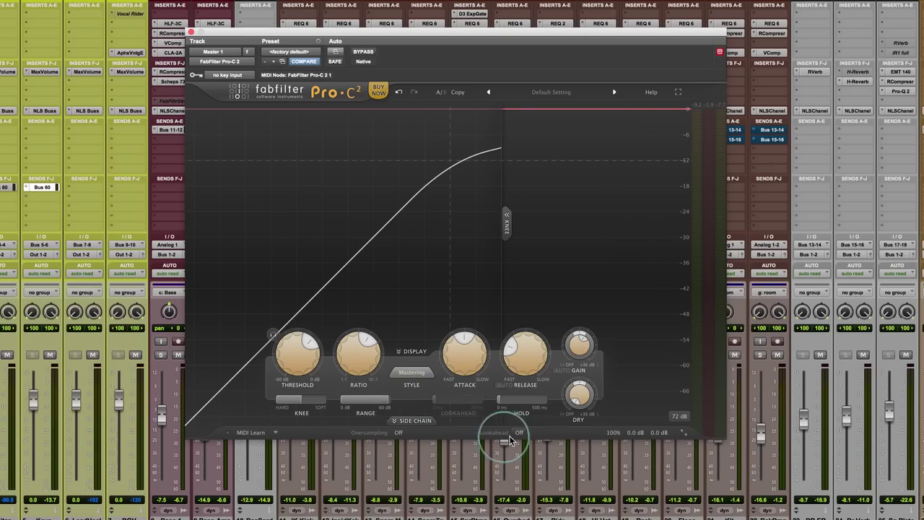
{"action": "left_click", "coordinate": [529, 455]}
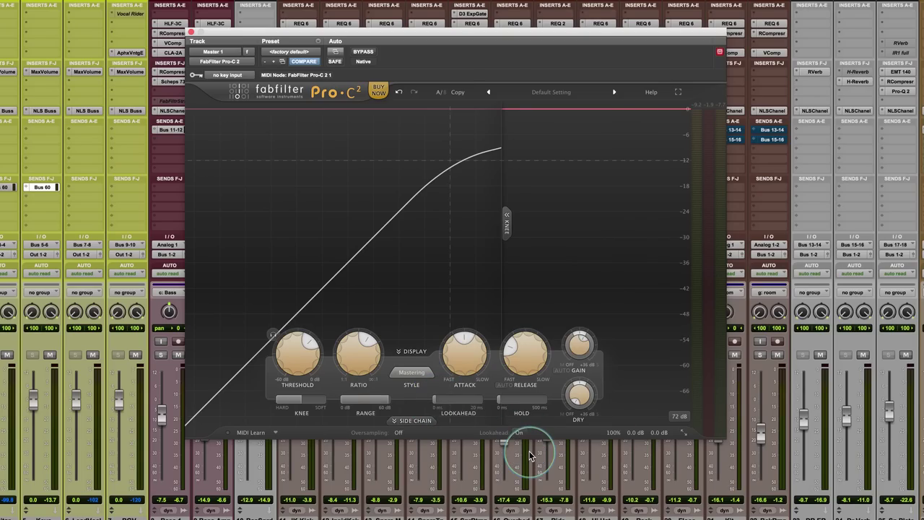
{"action": "mouse_move", "coordinate": [436, 403]}
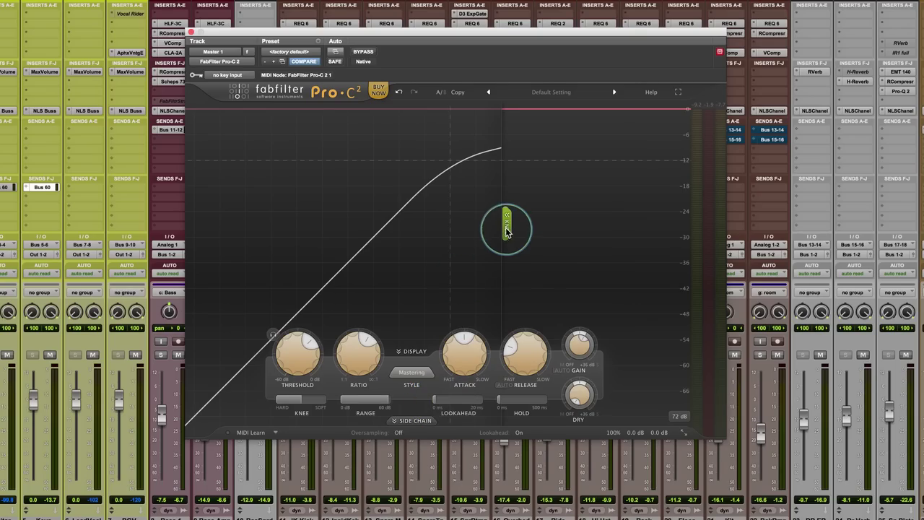
Sweep the knee from fully hard to soft and bring it back to +18.55 dB
{"action": "left_click_drag", "start_coordinate": [504, 223], "coordinate": [508, 152]}
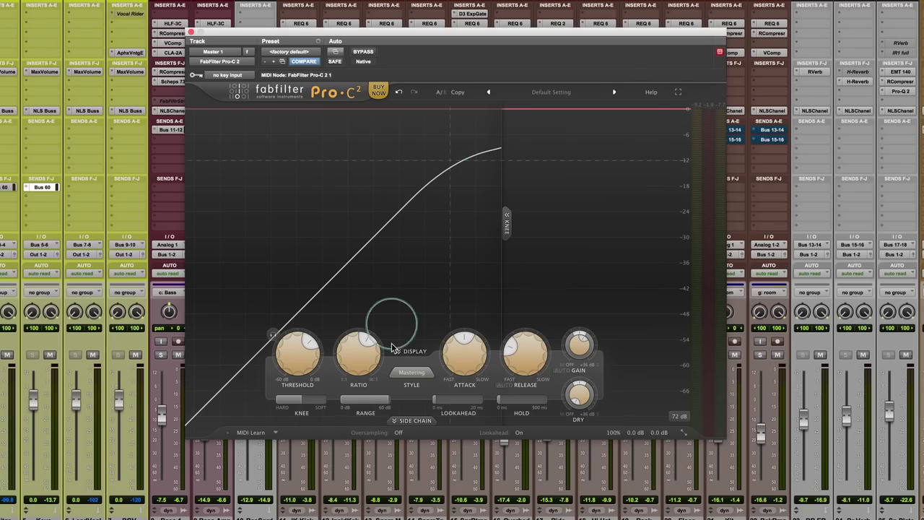
{"action": "left_click_drag", "start_coordinate": [296, 403], "coordinate": [233, 398]}
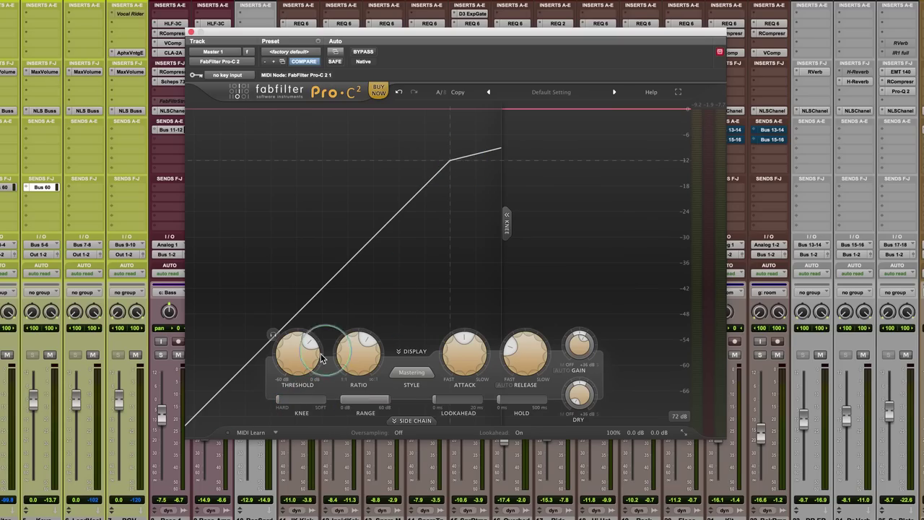
{"action": "left_click_drag", "start_coordinate": [300, 403], "coordinate": [331, 400]}
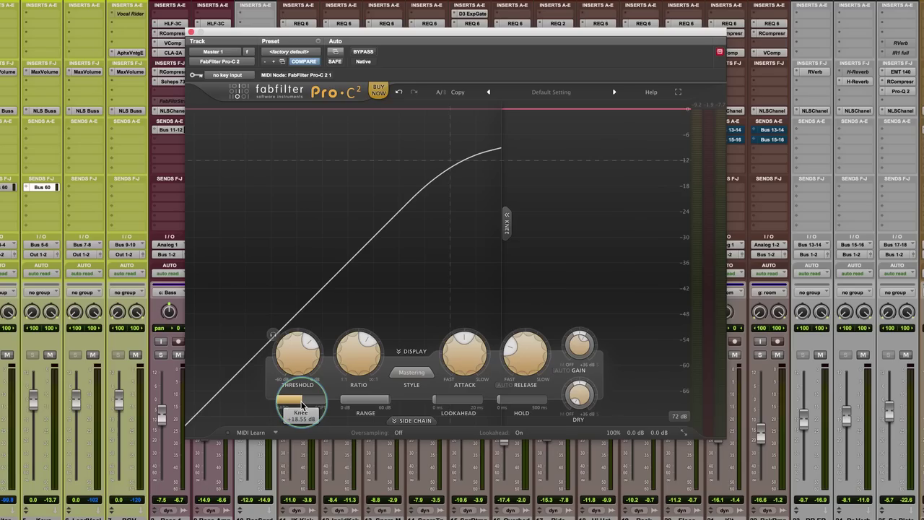
Play the mix and audition a fully hard knee at 0.00 dB
{"action": "key", "text": "space"}
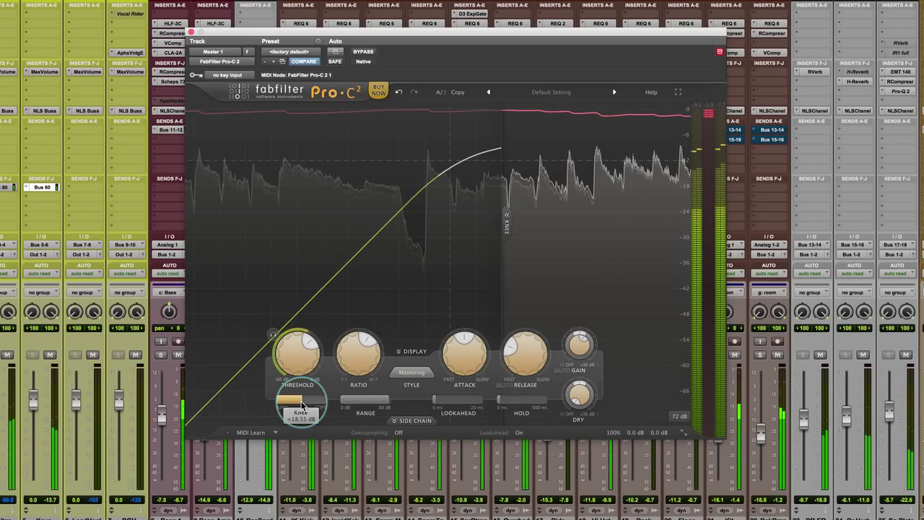
{"action": "left_click_drag", "start_coordinate": [302, 406], "coordinate": [224, 398]}
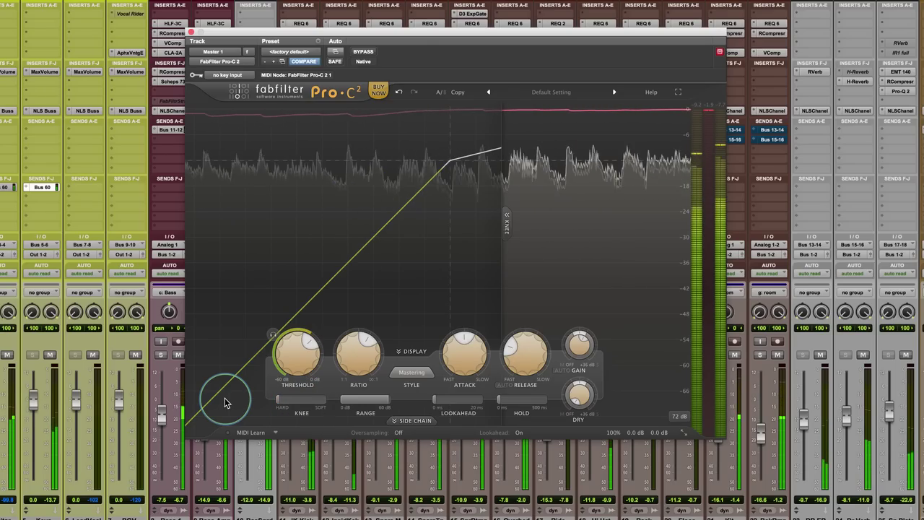
{"action": "mouse_move", "coordinate": [279, 402]}
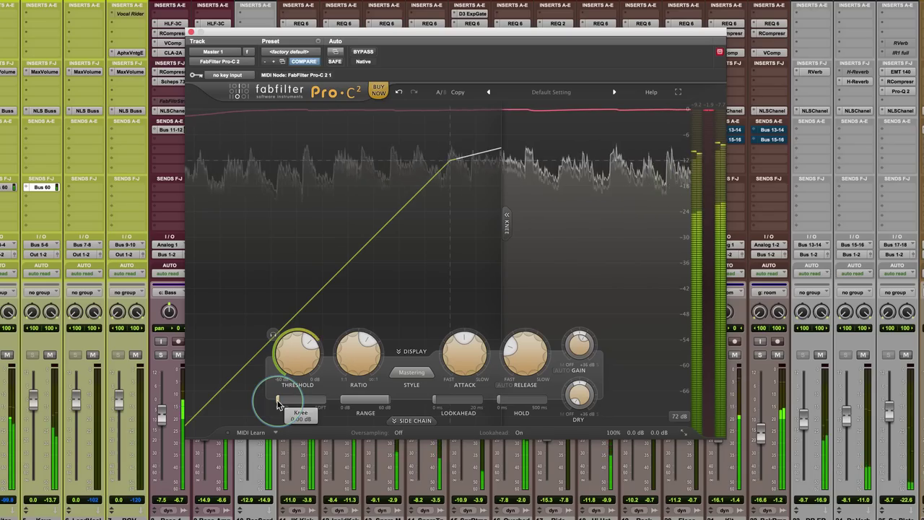
Soften the knee to about +29.86 dB during playback and raise the wet gain to +3.59 dB
{"action": "left_click_drag", "start_coordinate": [278, 404], "coordinate": [375, 406]}
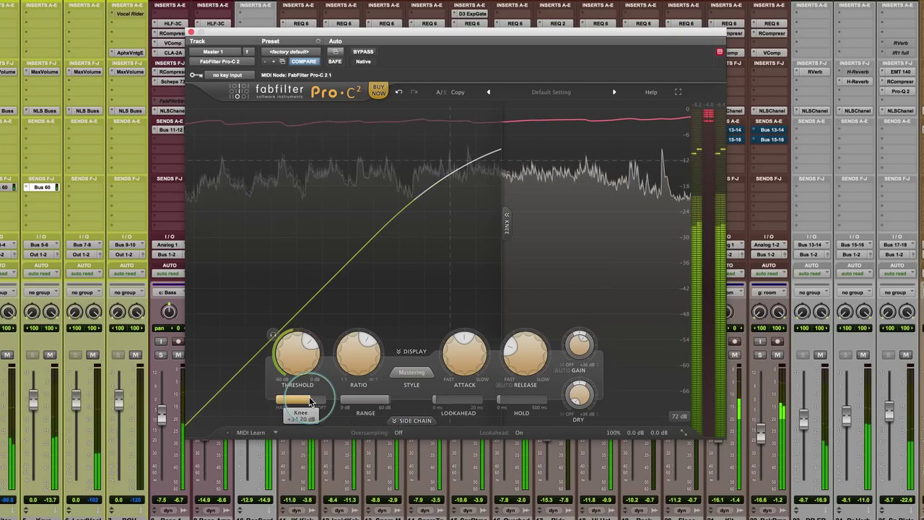
{"action": "left_click_drag", "start_coordinate": [309, 401], "coordinate": [293, 406]}
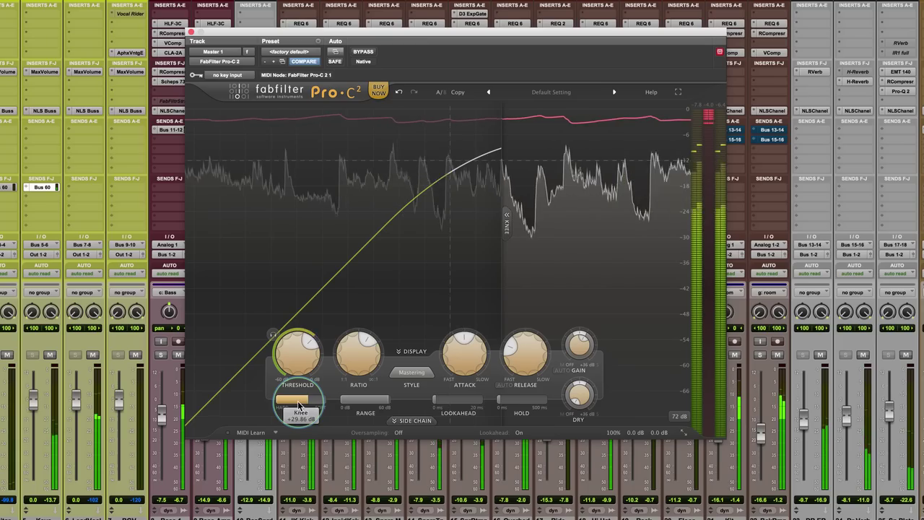
{"action": "left_click_drag", "start_coordinate": [580, 347], "coordinate": [585, 344]}
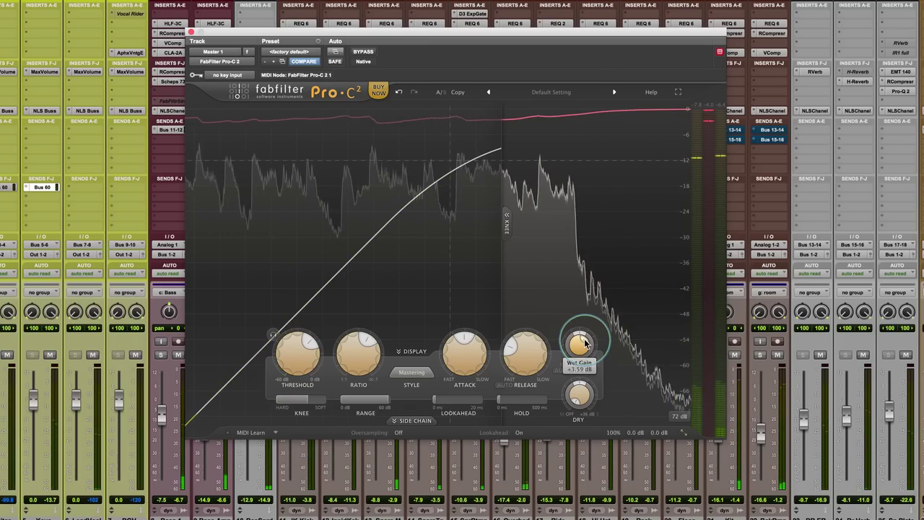
Audition the wet gain at +6.36 dB and bring it back down to about +4.31 dB while playing the mix
{"action": "scroll", "coordinate": [585, 344], "scroll_direction": "up", "scroll_amount": 2}
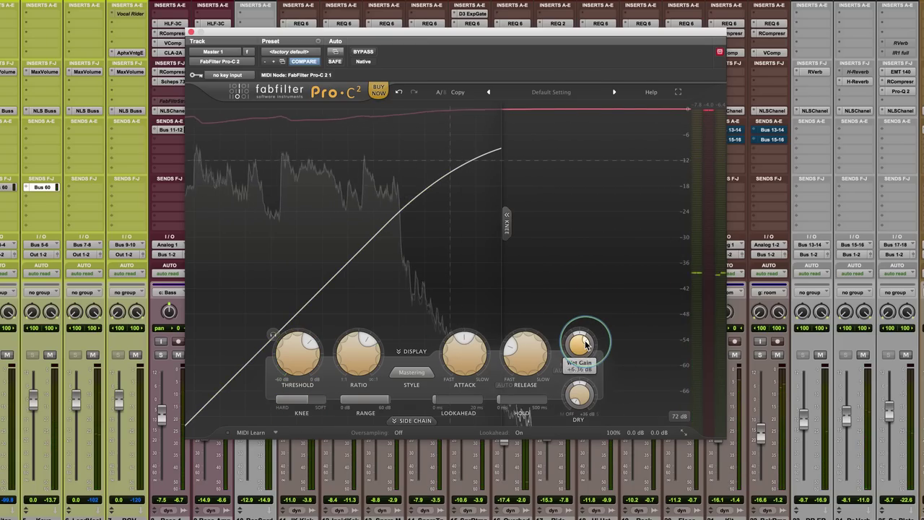
{"action": "scroll", "coordinate": [585, 344], "scroll_direction": "down", "scroll_amount": 3}
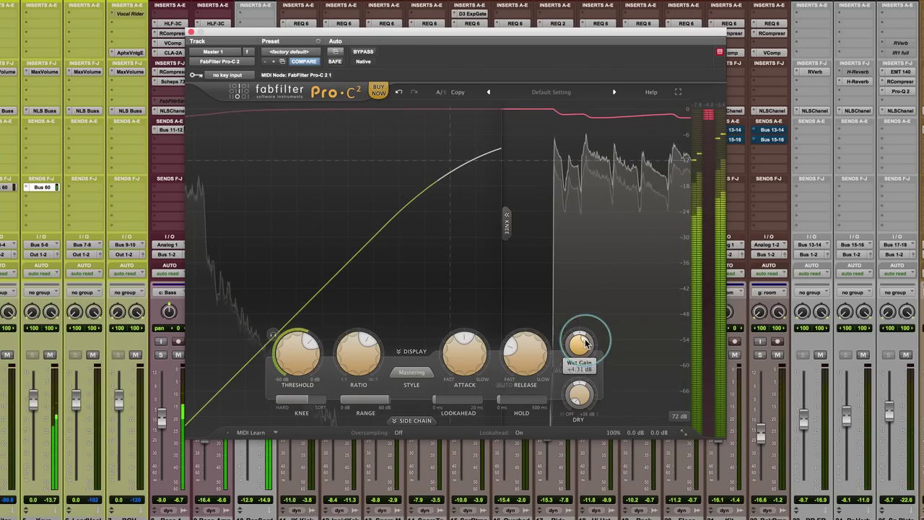
{"action": "scroll", "coordinate": [585, 344], "scroll_direction": "up", "scroll_amount": 1}
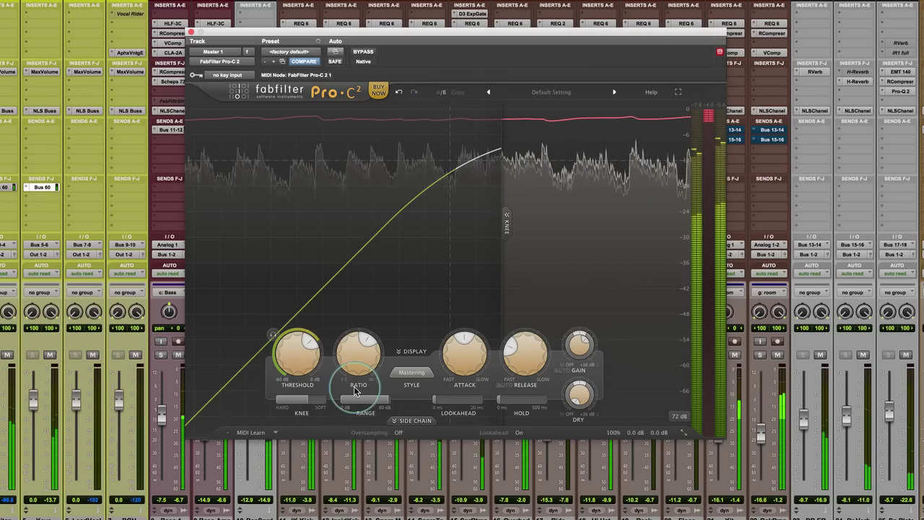
{"action": "mouse_move", "coordinate": [580, 364]}
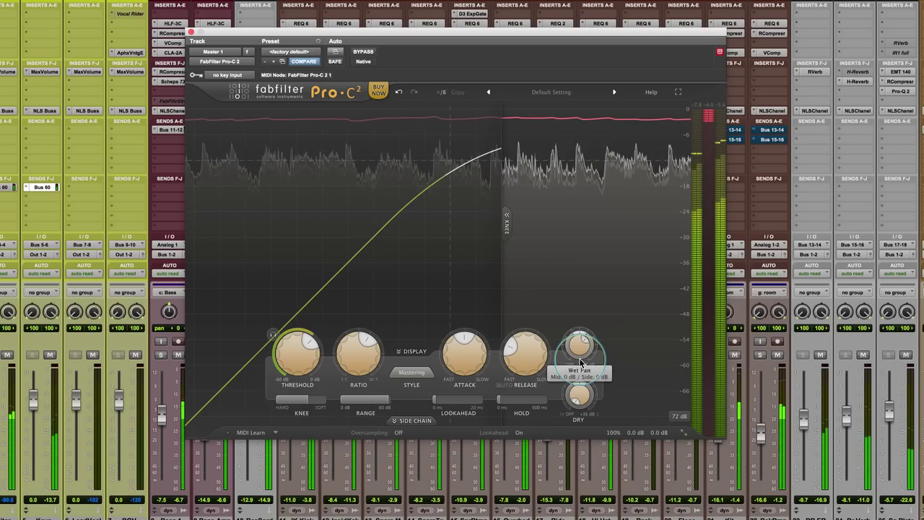
{"action": "mouse_move", "coordinate": [304, 351]}
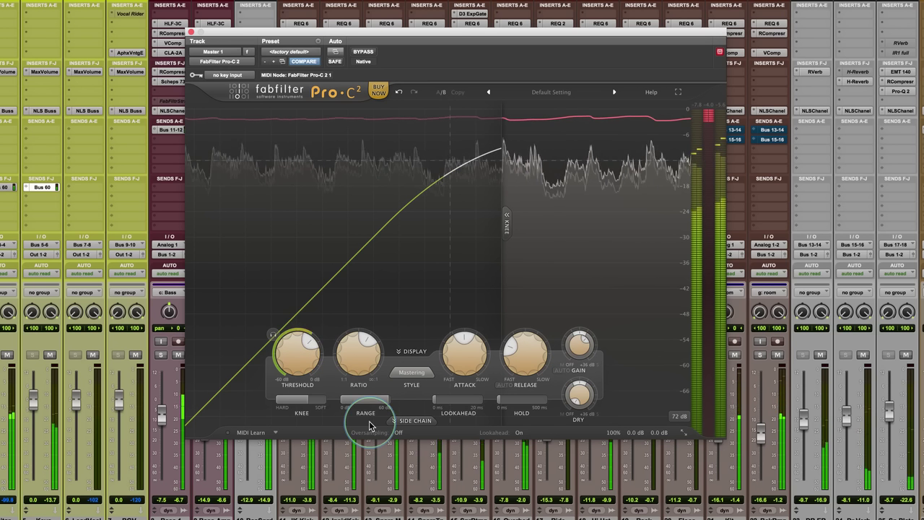
Make the knee fully hard and lower the wet gain to about +1.60 dB while playing the mix
{"action": "left_click_drag", "start_coordinate": [310, 400], "coordinate": [241, 404]}
{"action": "mouse_move", "coordinate": [304, 347]}
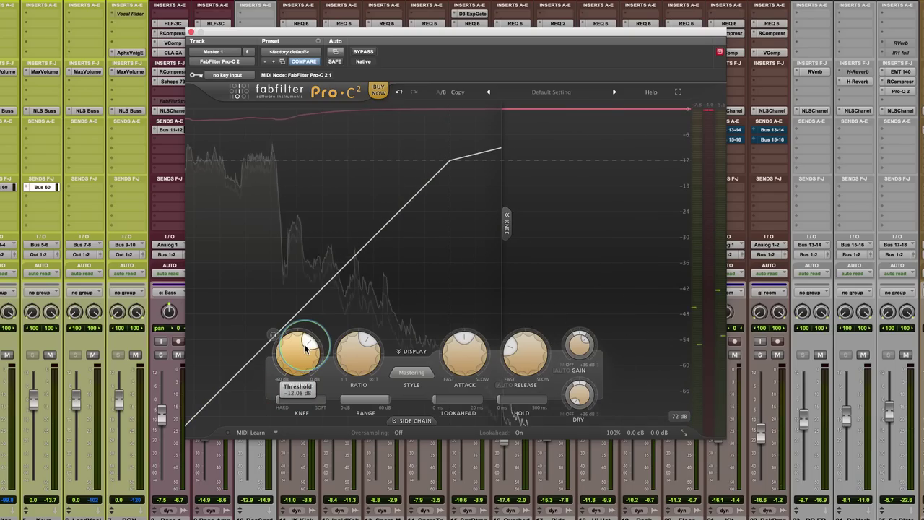
{"action": "mouse_move", "coordinate": [583, 341]}
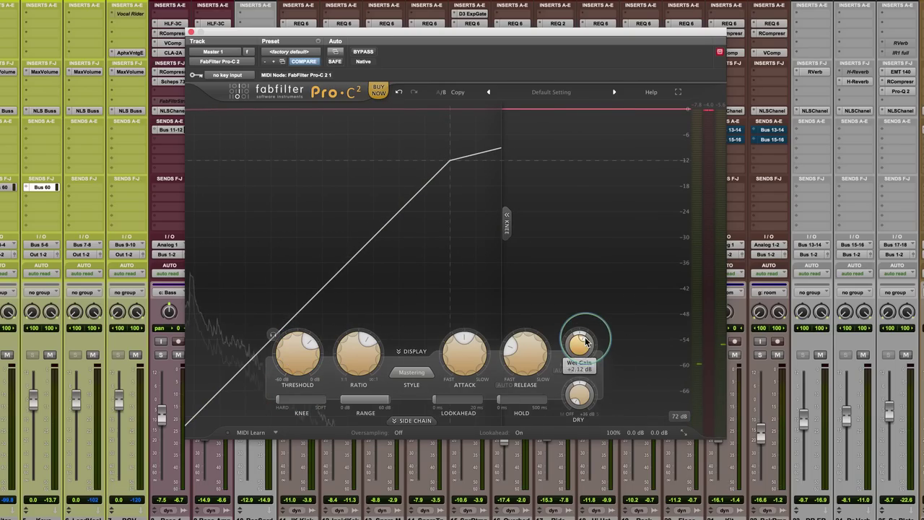
{"action": "key", "text": "space"}
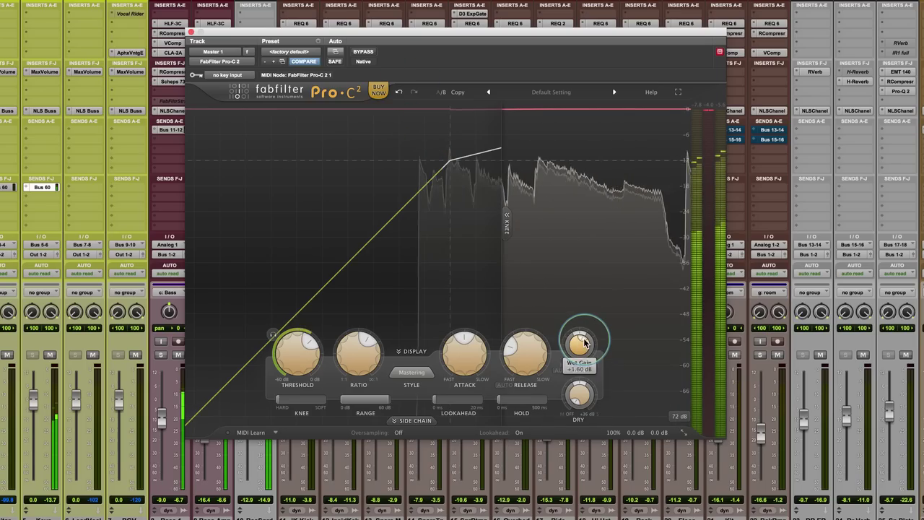
{"action": "scroll", "coordinate": [584, 343], "scroll_direction": "up", "scroll_amount": 2}
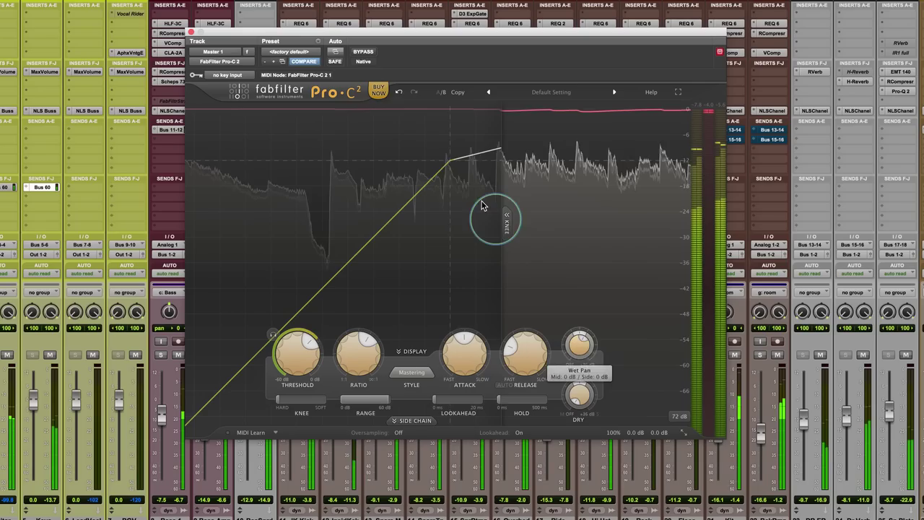
Compare the soft-knee and hard-knee versions of the compressor setting with A/B during playback
{"action": "left_click", "coordinate": [443, 94]}
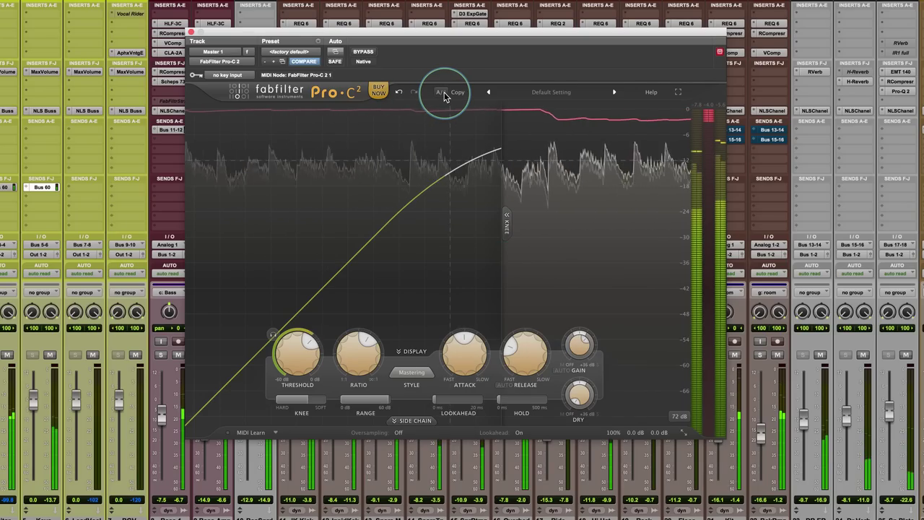
{"action": "left_click", "coordinate": [439, 96]}
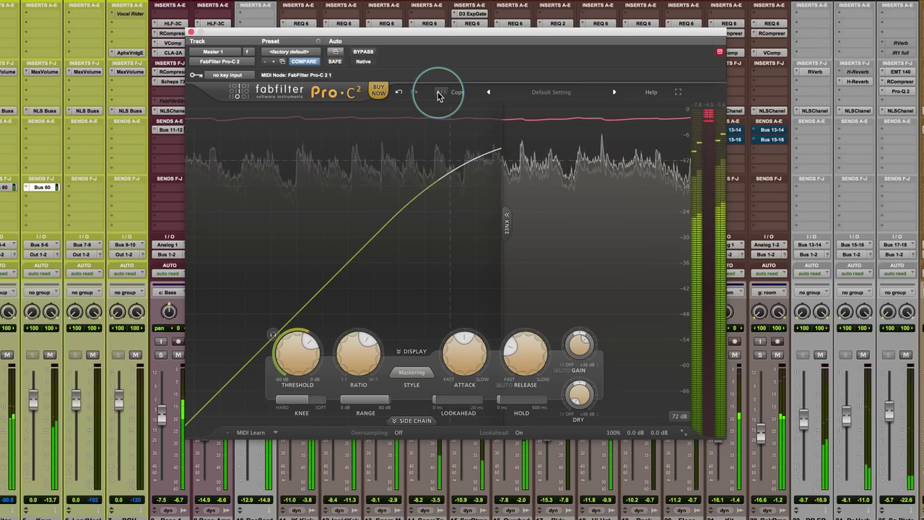
{"action": "left_click", "coordinate": [438, 94]}
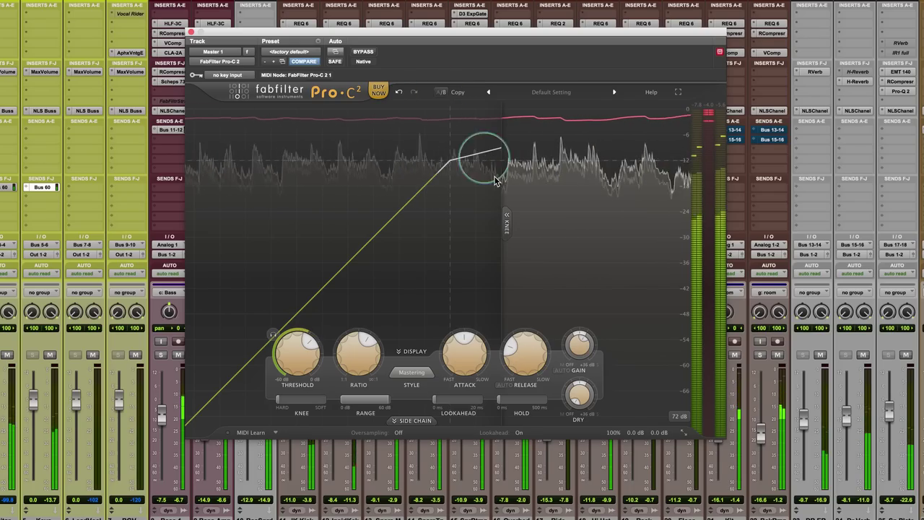
Set the hard-knee version's wet gain to +2.15 dB and compare it with the soft-knee version once more
{"action": "left_click_drag", "start_coordinate": [574, 345], "coordinate": [584, 341]}
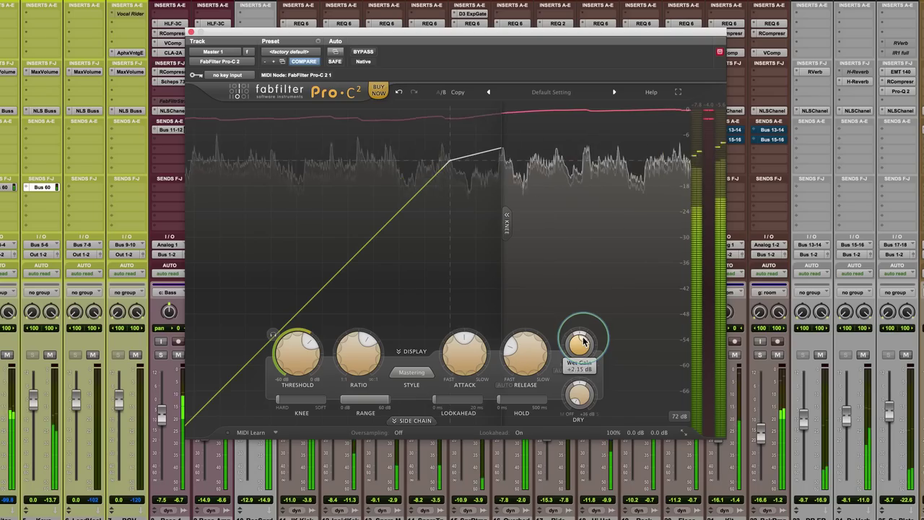
{"action": "left_click", "coordinate": [445, 93]}
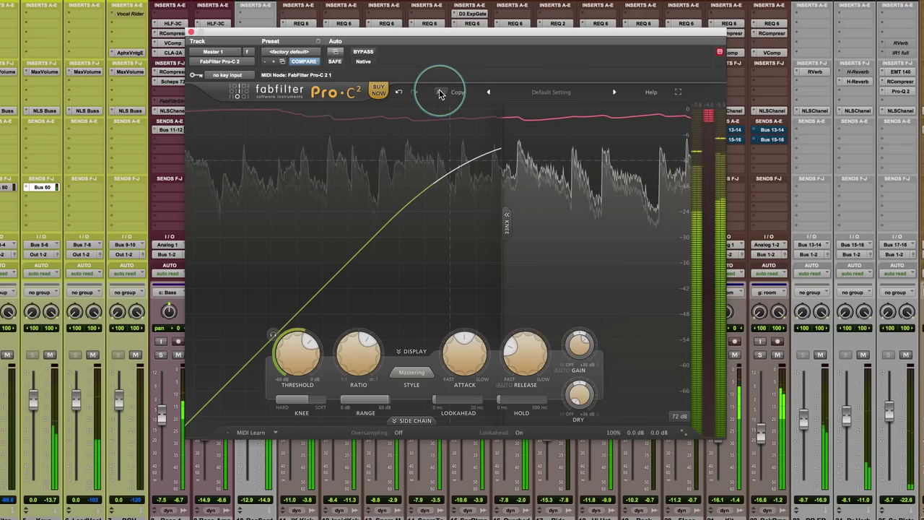
{"action": "left_click", "coordinate": [441, 93]}
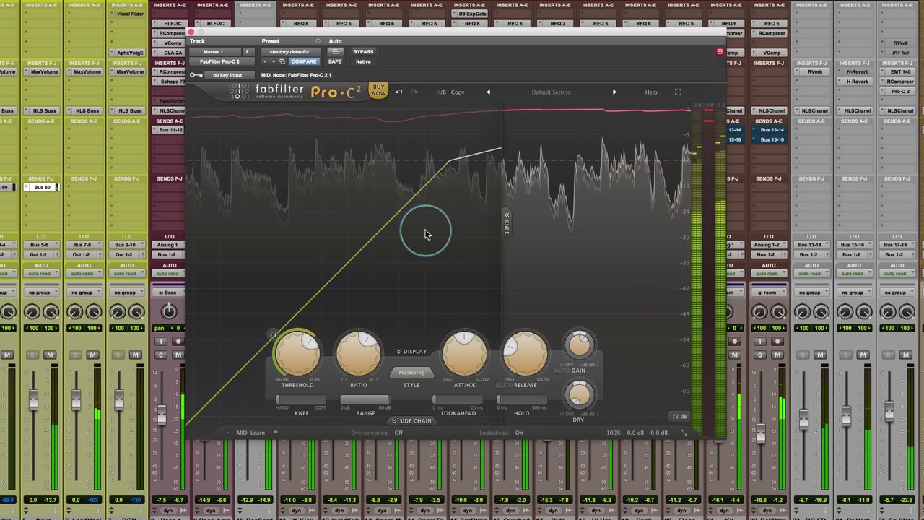
Change the compression style to Opto
{"action": "mouse_move", "coordinate": [282, 398]}
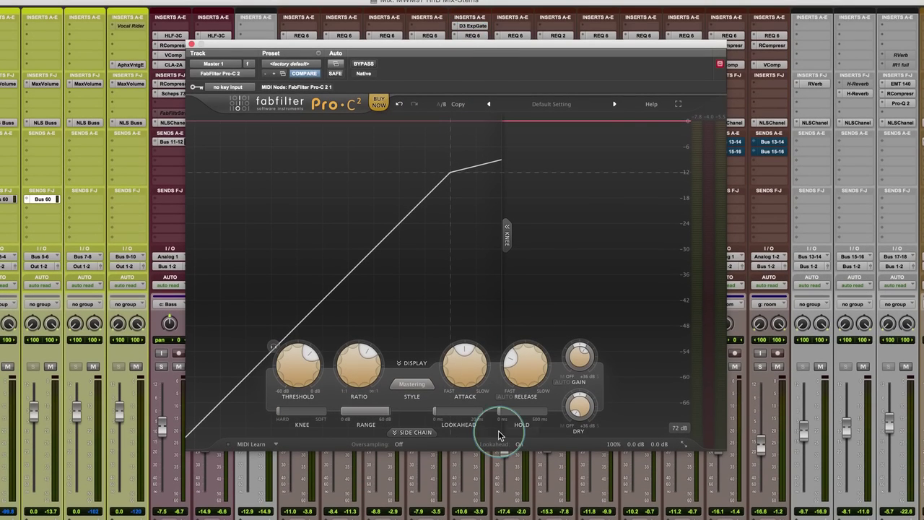
{"action": "mouse_move", "coordinate": [498, 375]}
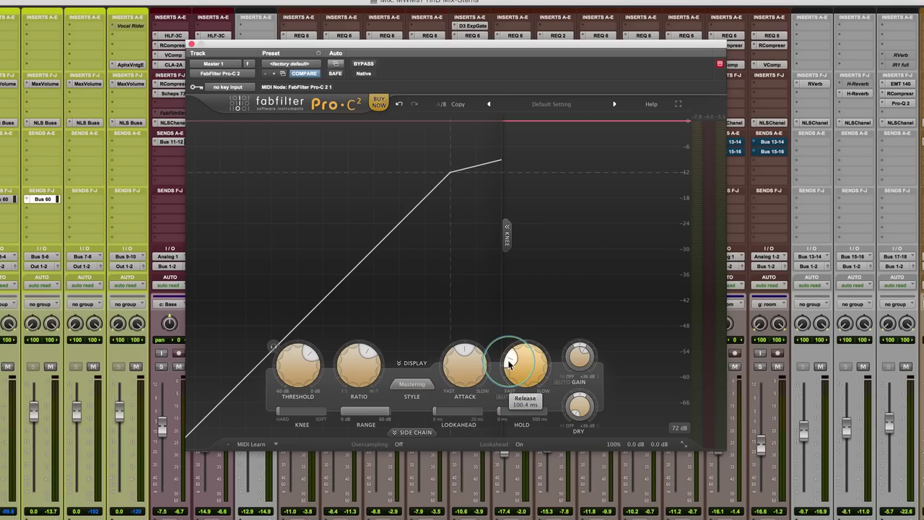
{"action": "left_click", "coordinate": [413, 385]}
{"action": "left_click", "coordinate": [413, 370]}
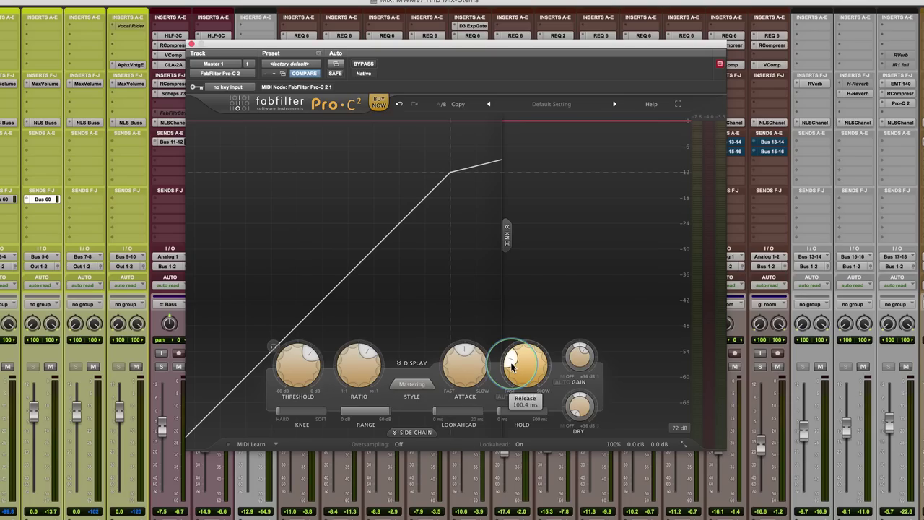
{"action": "left_click", "coordinate": [412, 384]}
{"action": "left_click", "coordinate": [409, 418]}
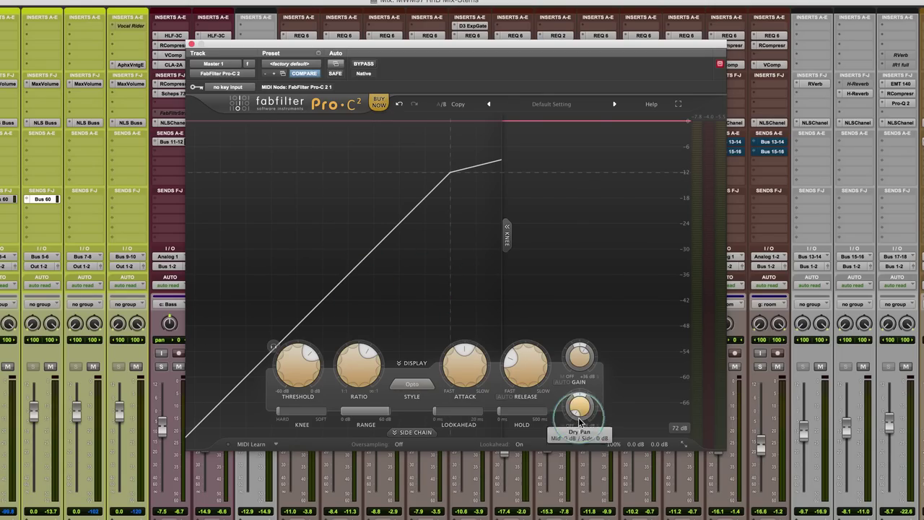
Play the mix and blend in the uncompressed signal by raising the dry gain to about -23.38 dB
{"action": "mouse_move", "coordinate": [576, 413]}
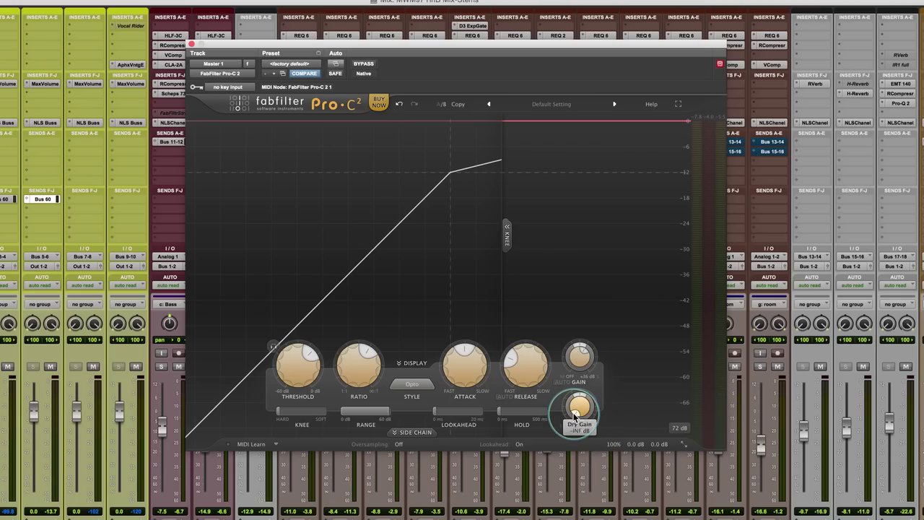
{"action": "key", "text": "space"}
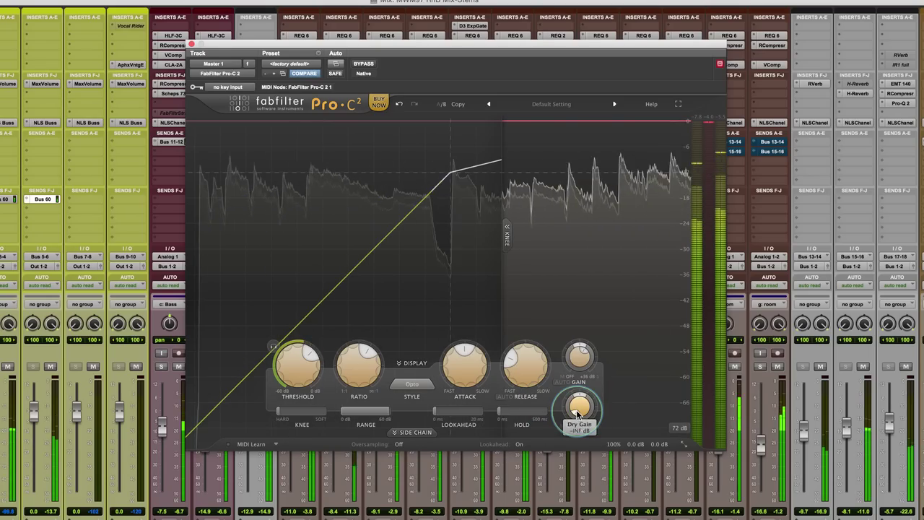
{"action": "mouse_move", "coordinate": [292, 417]}
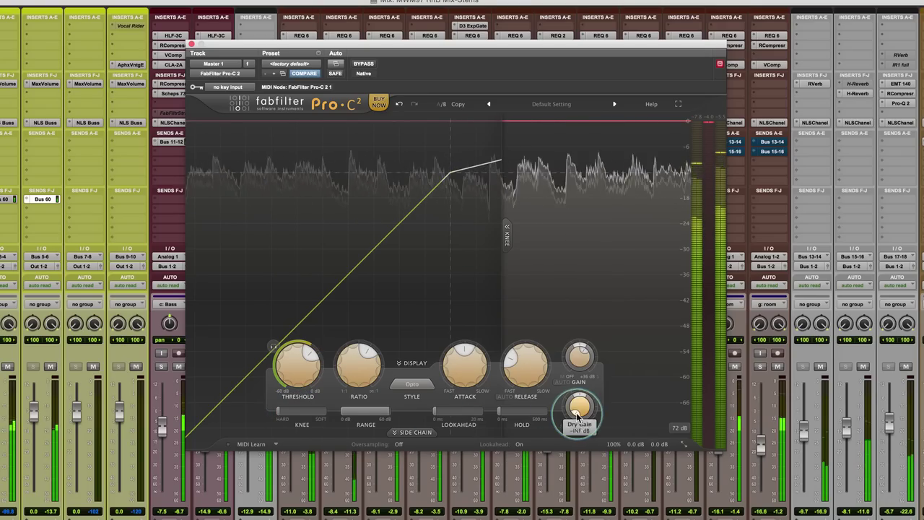
{"action": "scroll", "coordinate": [577, 415], "scroll_direction": "up", "scroll_amount": 5}
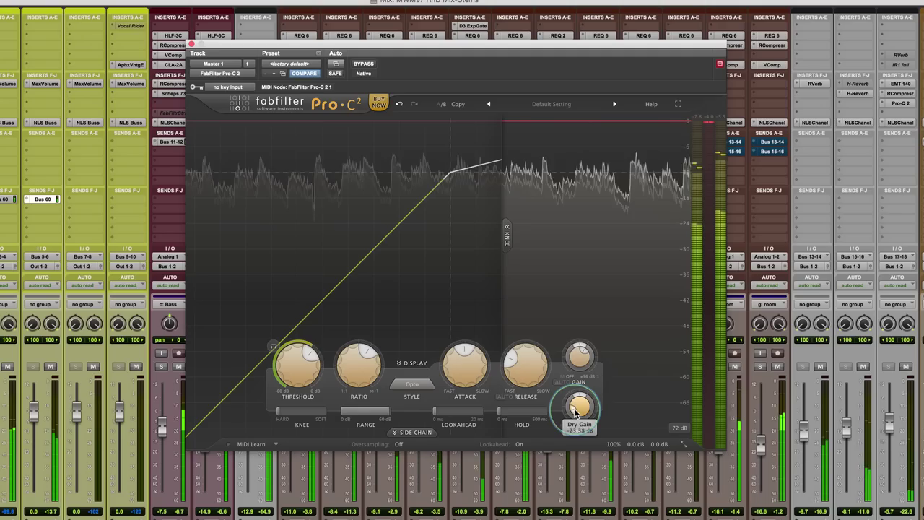
Try a hold time of 8.79 ms during playback and undo the last parameter change
{"action": "mouse_move", "coordinate": [535, 370]}
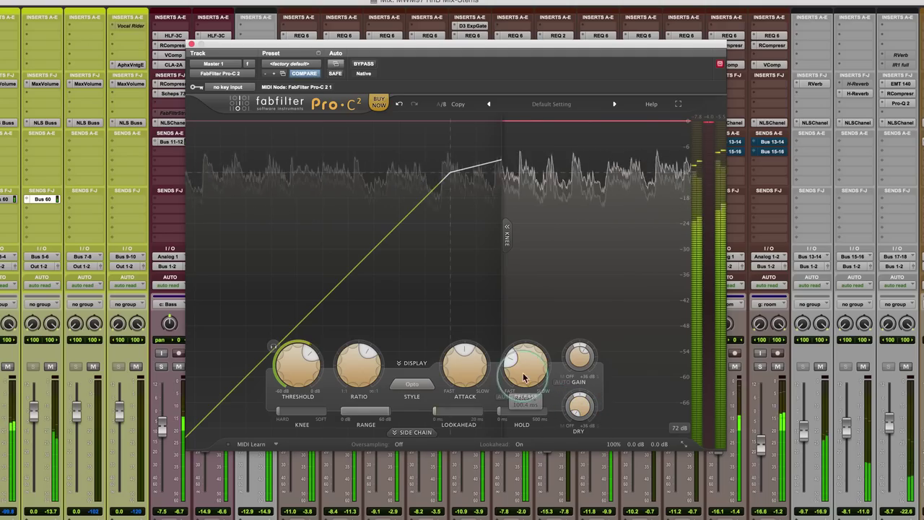
{"action": "mouse_move", "coordinate": [501, 417]}
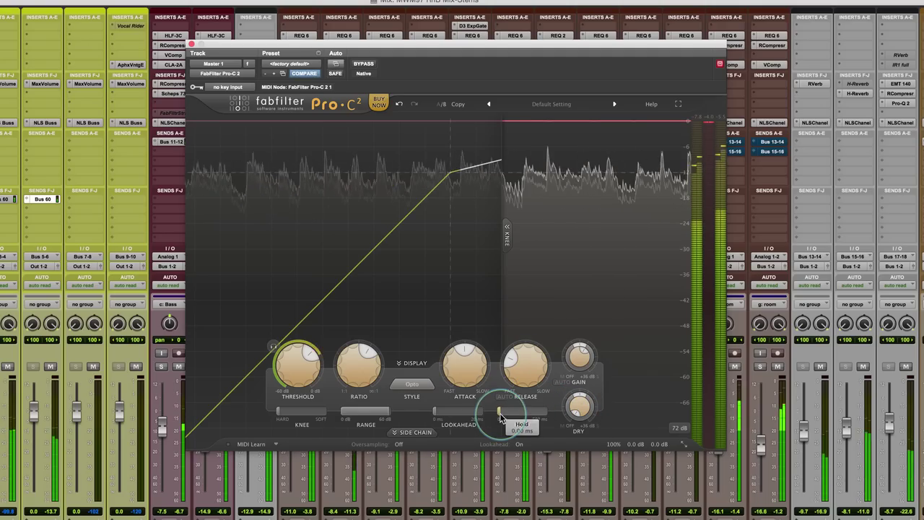
{"action": "mouse_move", "coordinate": [504, 413]}
{"action": "left_mouse_down"}
{"action": "mouse_move", "coordinate": [557, 420]}
{"action": "mouse_move", "coordinate": [513, 414]}
{"action": "left_mouse_up"}
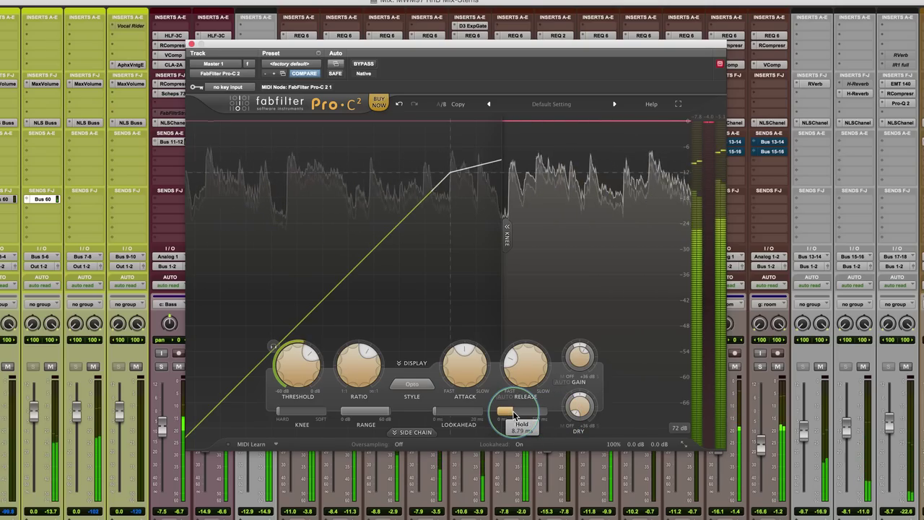
{"action": "left_click_drag", "start_coordinate": [368, 415], "coordinate": [388, 417]}
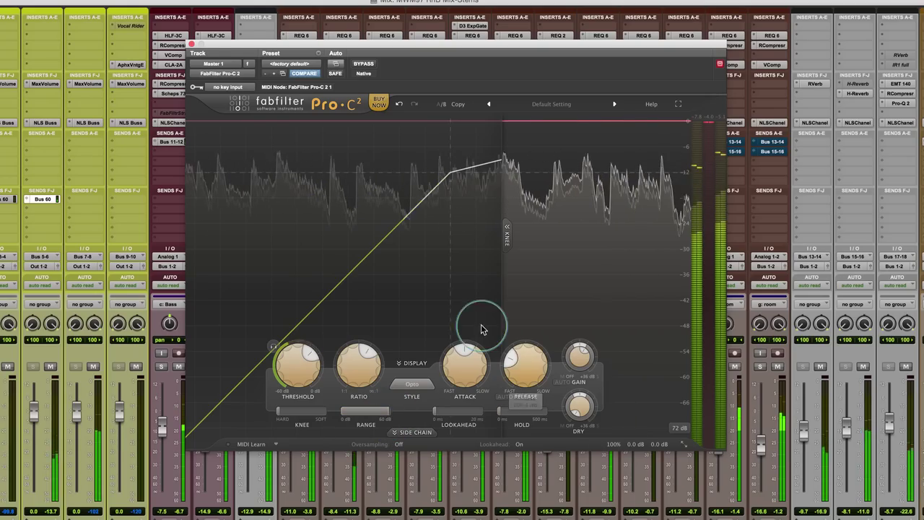
{"action": "left_click", "coordinate": [398, 104]}
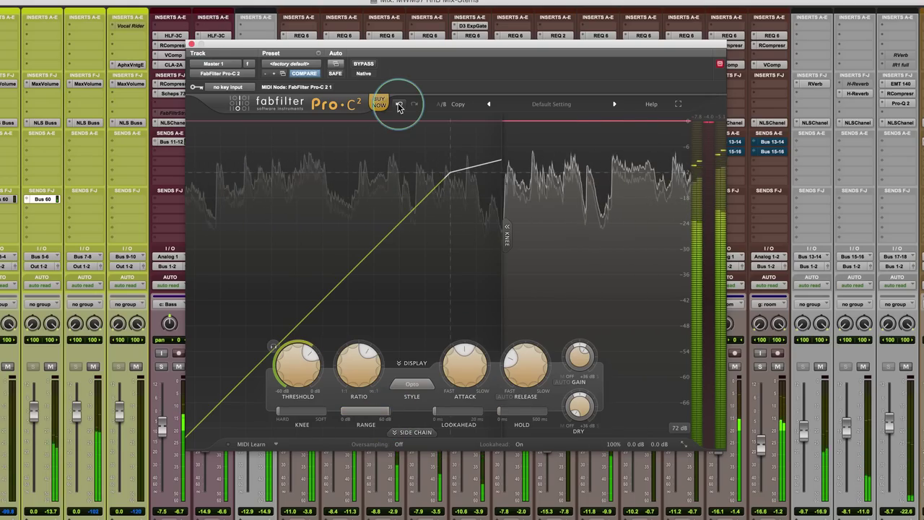
Try a longer hold time and audition the difference by repeatedly undoing and redoing the change
{"action": "mouse_move", "coordinate": [517, 415]}
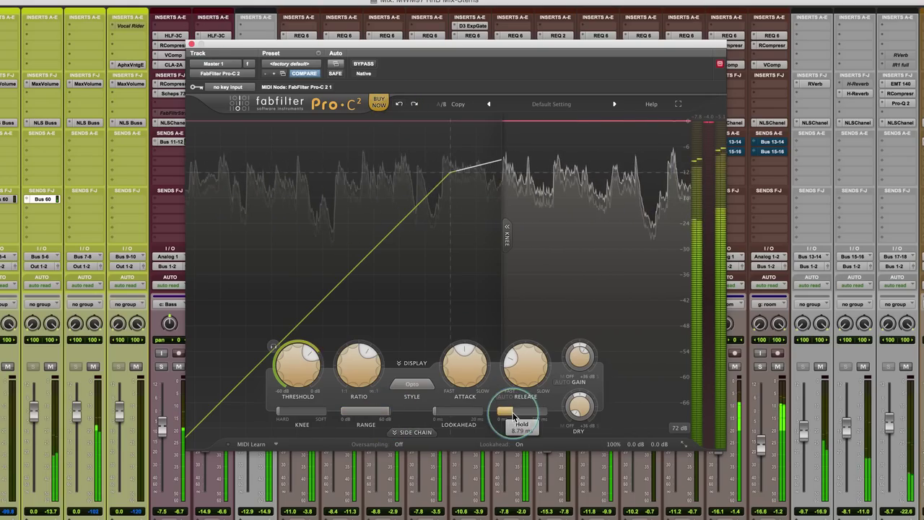
{"action": "left_click_drag", "start_coordinate": [517, 415], "coordinate": [537, 418]}
{"action": "left_click", "coordinate": [398, 104]}
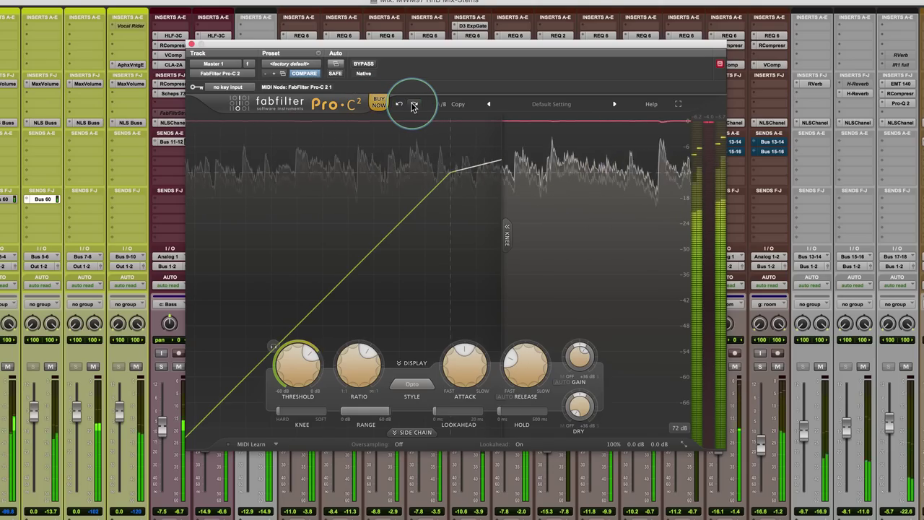
{"action": "left_click", "coordinate": [414, 105]}
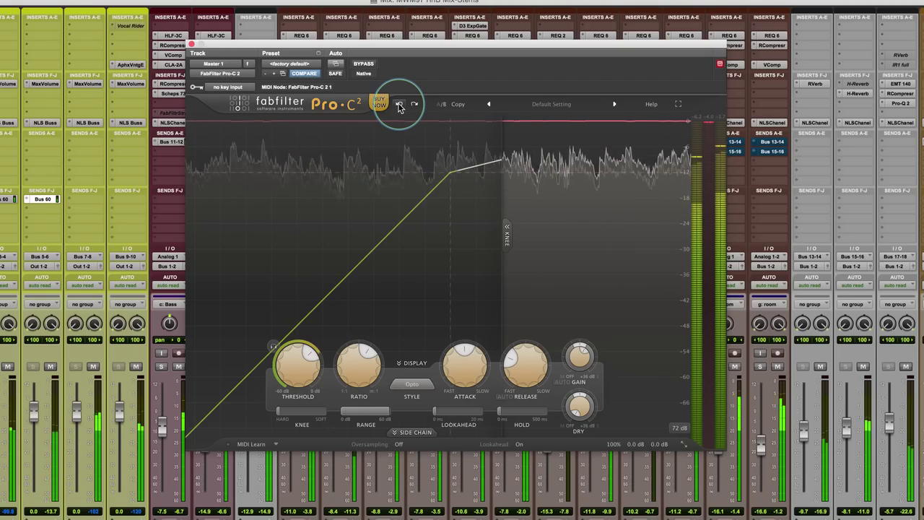
{"action": "mouse_move", "coordinate": [511, 418]}
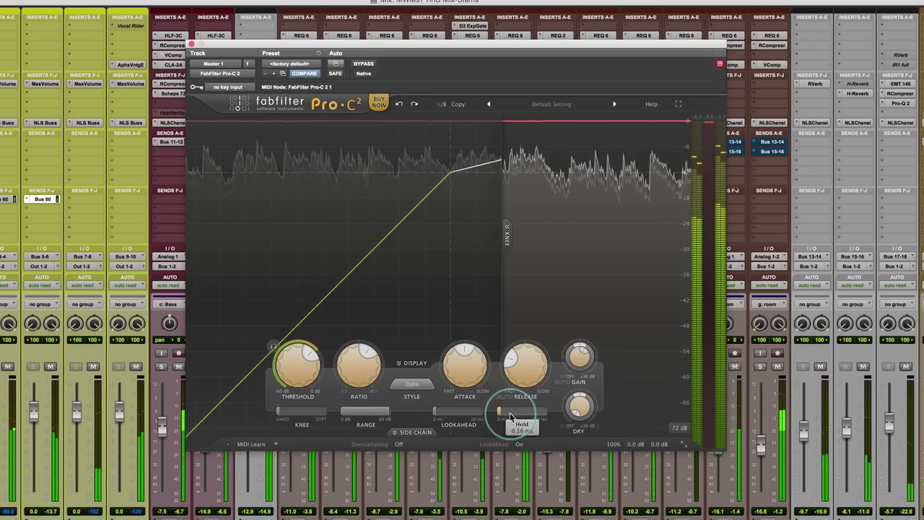
{"action": "left_click", "coordinate": [416, 106]}
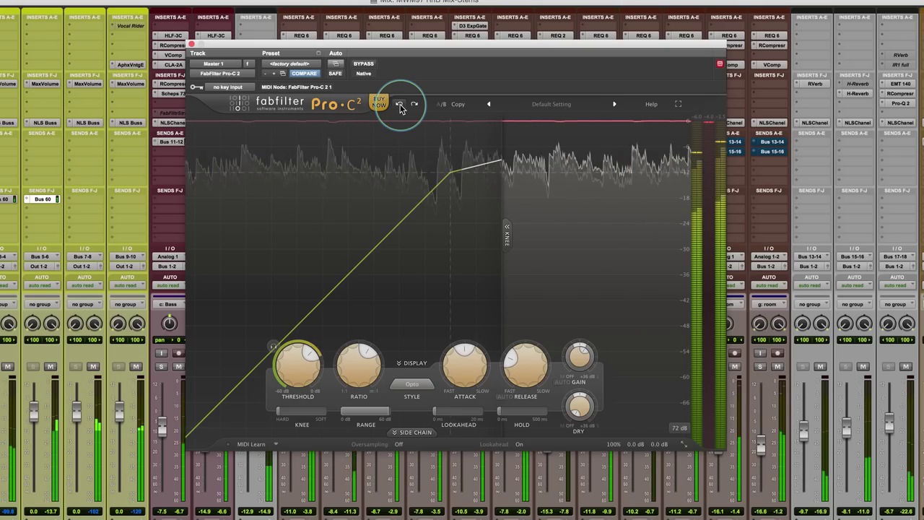
{"action": "left_click", "coordinate": [399, 104]}
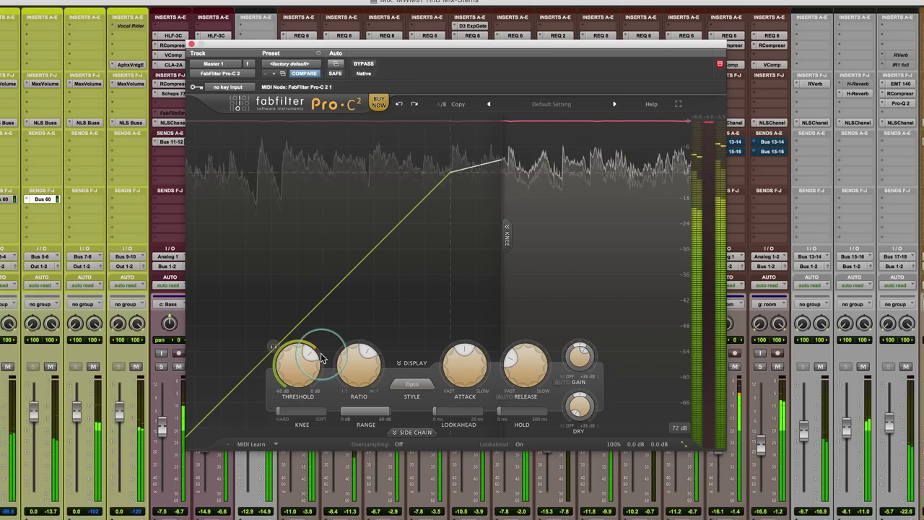
Lower the threshold to about -12.67 dB while the mix plays
{"action": "mouse_move", "coordinate": [315, 352]}
{"action": "scroll", "coordinate": [313, 354], "scroll_direction": "down", "scroll_amount": 3}
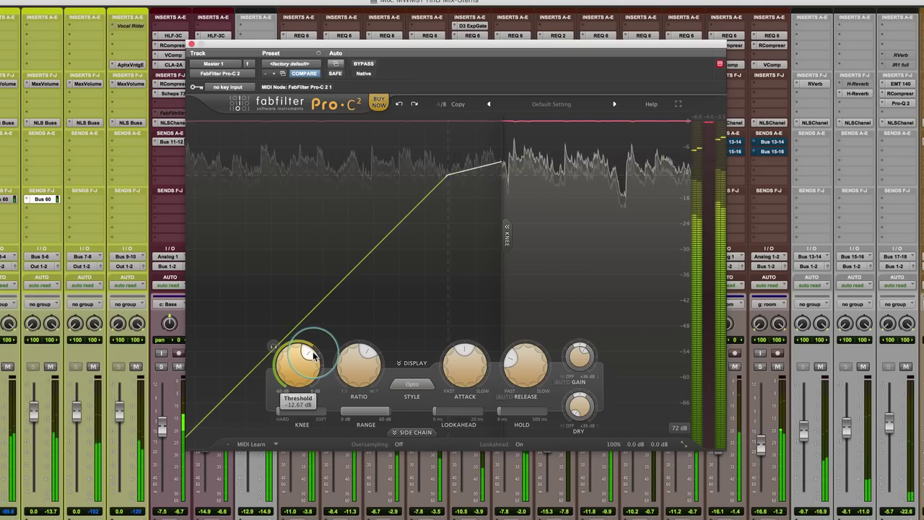
Lower the compressor's threshold slightly further and set its oversampling to 4x
{"action": "scroll", "coordinate": [313, 353], "scroll_direction": "down", "scroll_amount": 1}
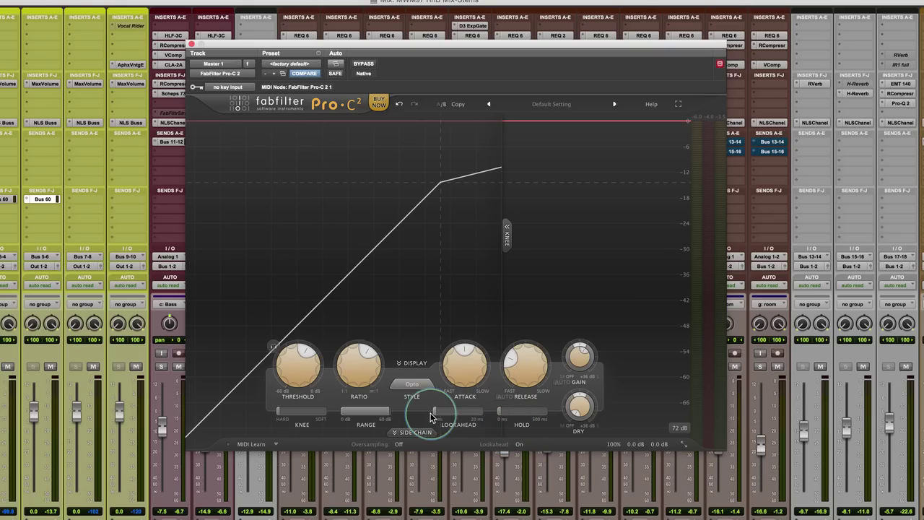
{"action": "mouse_move", "coordinate": [456, 366]}
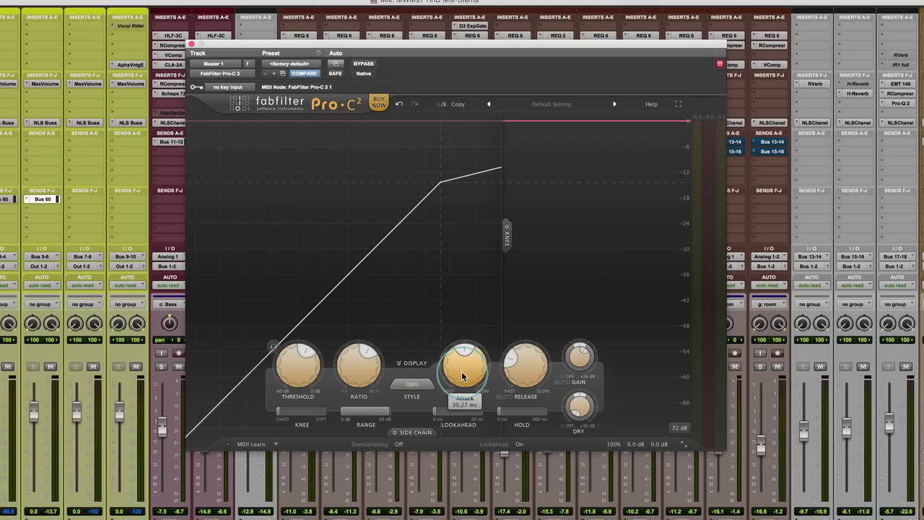
{"action": "mouse_move", "coordinate": [435, 415]}
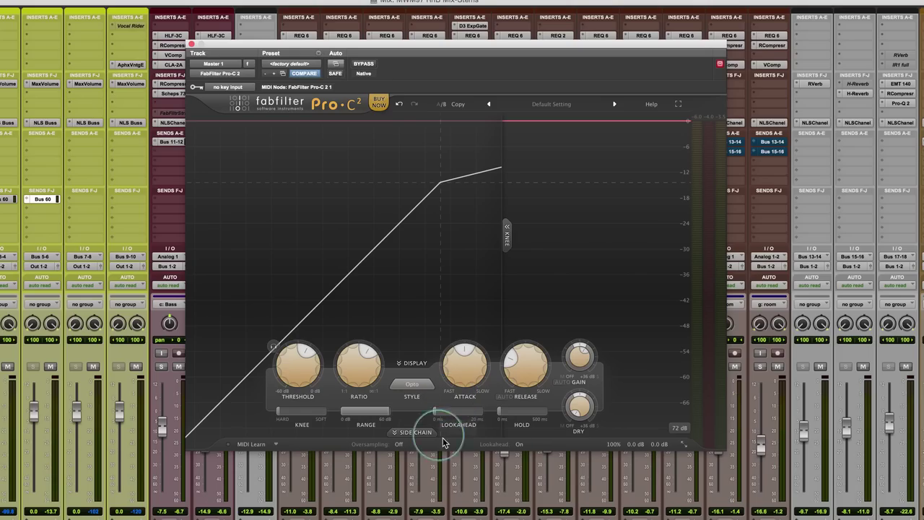
{"action": "left_click", "coordinate": [401, 445]}
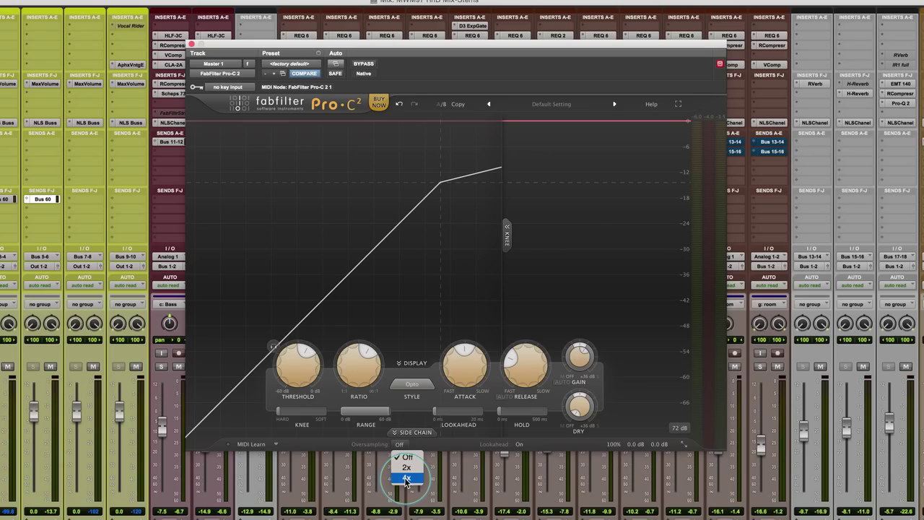
{"action": "left_click", "coordinate": [405, 479]}
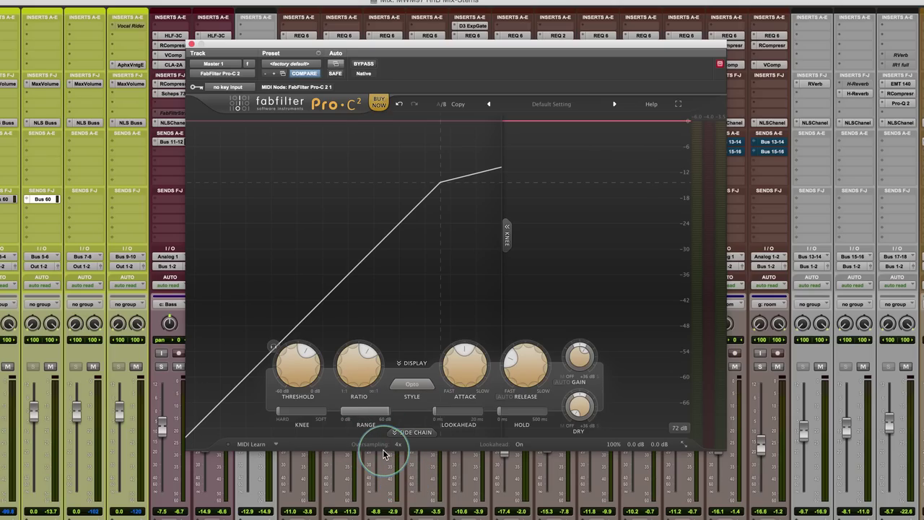
Reduce the compressor's range to about 4.07 dB to limit the maximum gain reduction
{"action": "mouse_move", "coordinate": [387, 416]}
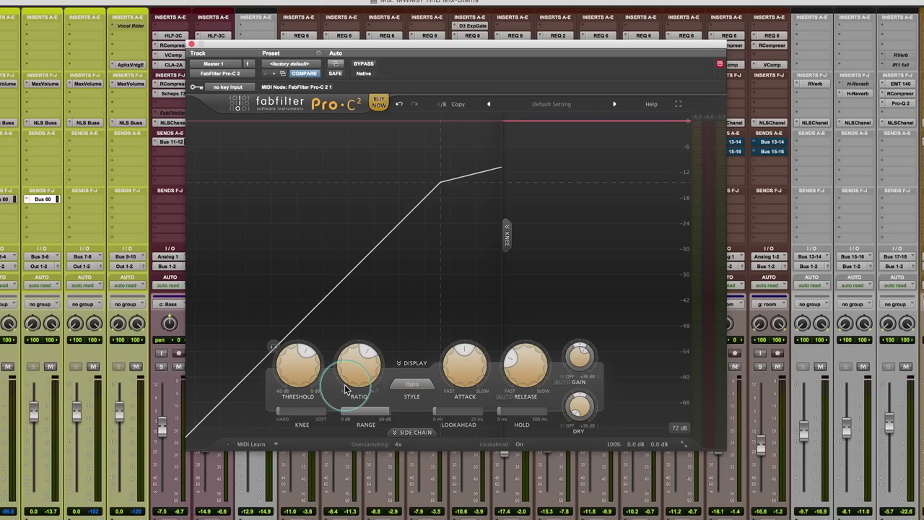
{"action": "mouse_move", "coordinate": [357, 414]}
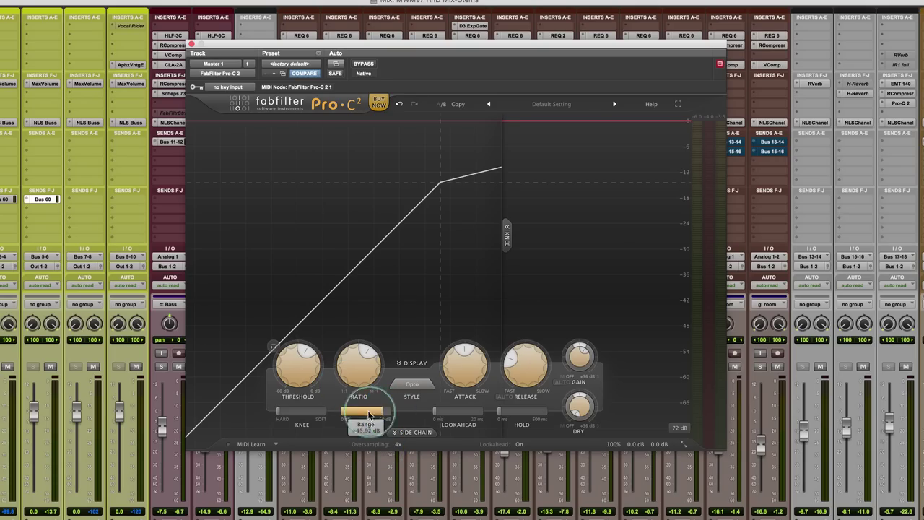
{"action": "left_click_drag", "start_coordinate": [356, 415], "coordinate": [290, 417]}
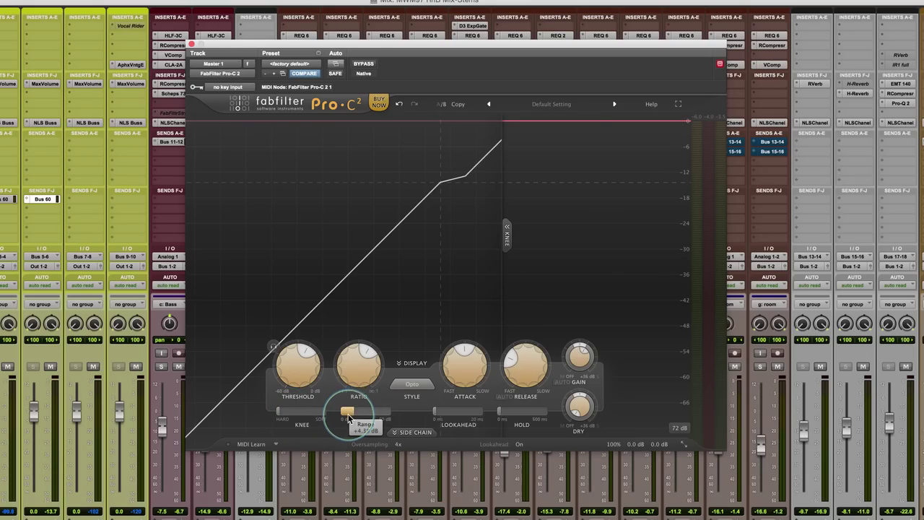
{"action": "scroll", "coordinate": [347, 418], "scroll_direction": "up", "scroll_amount": 1}
{"action": "scroll", "coordinate": [345, 421], "scroll_direction": "down", "scroll_amount": 2}
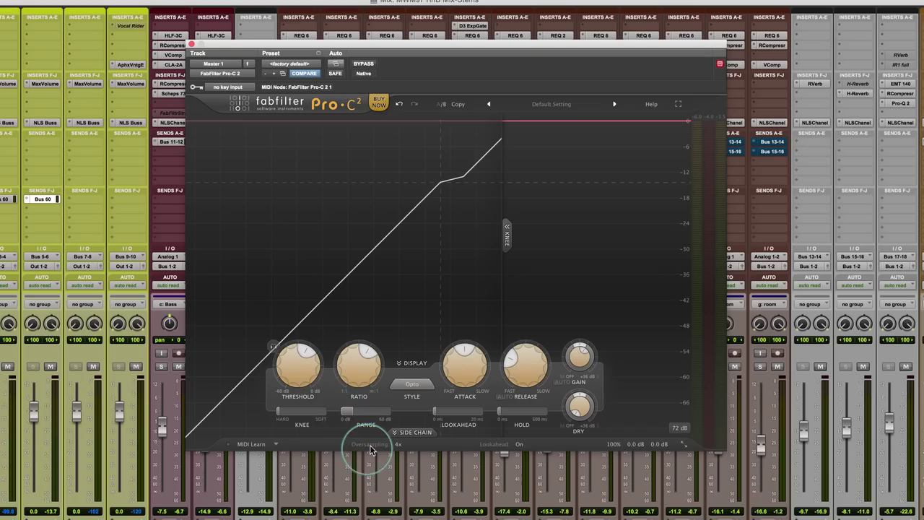
{"action": "mouse_move", "coordinate": [342, 413]}
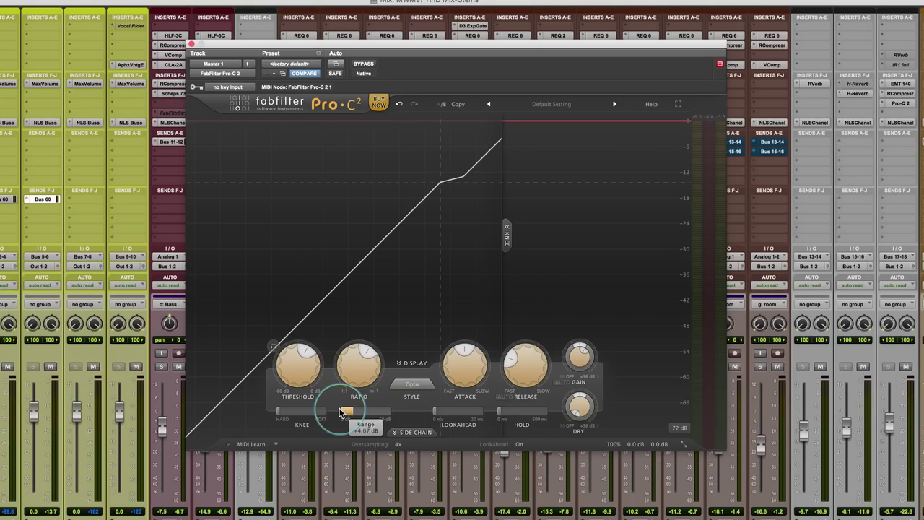
Expand the side chain section and examine its internal and external input, audition, side chain level and stereo link controls
{"action": "left_click", "coordinate": [423, 434]}
{"action": "mouse_move", "coordinate": [636, 473]}
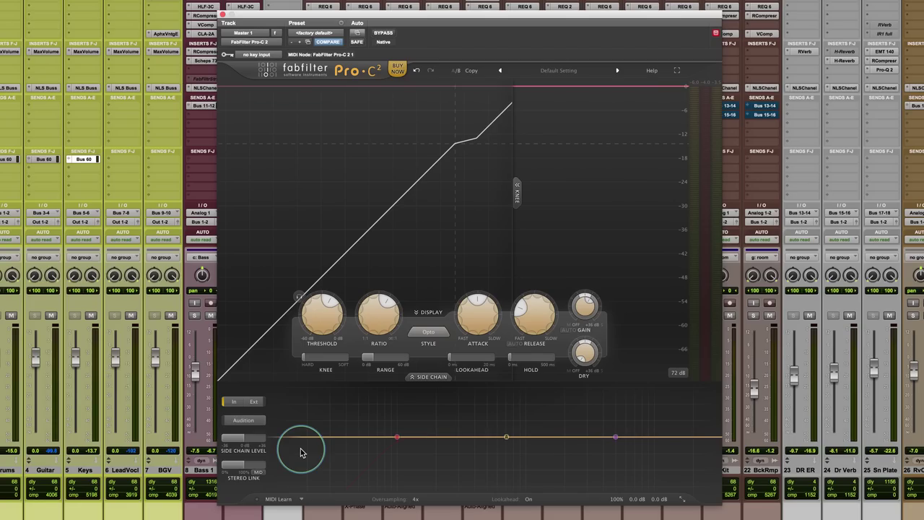
{"action": "left_click", "coordinate": [245, 422]}
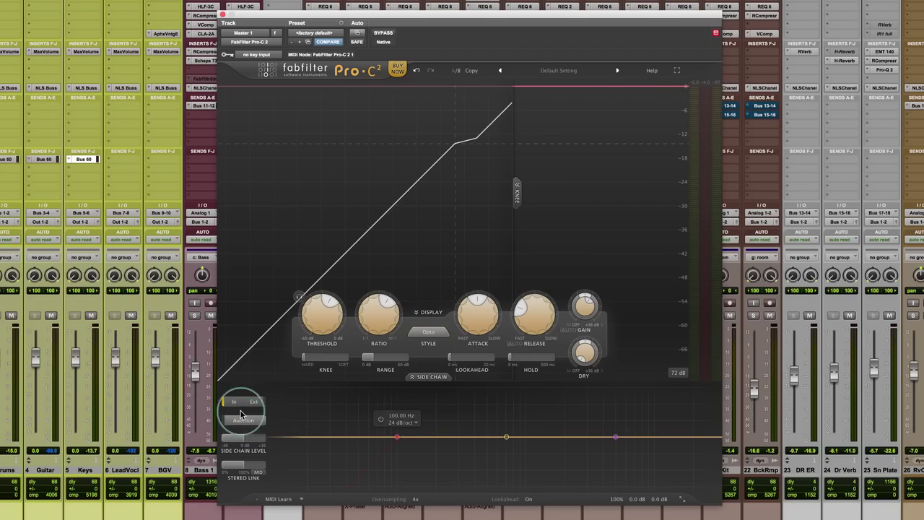
{"action": "left_click", "coordinate": [254, 403]}
{"action": "left_click", "coordinate": [234, 402]}
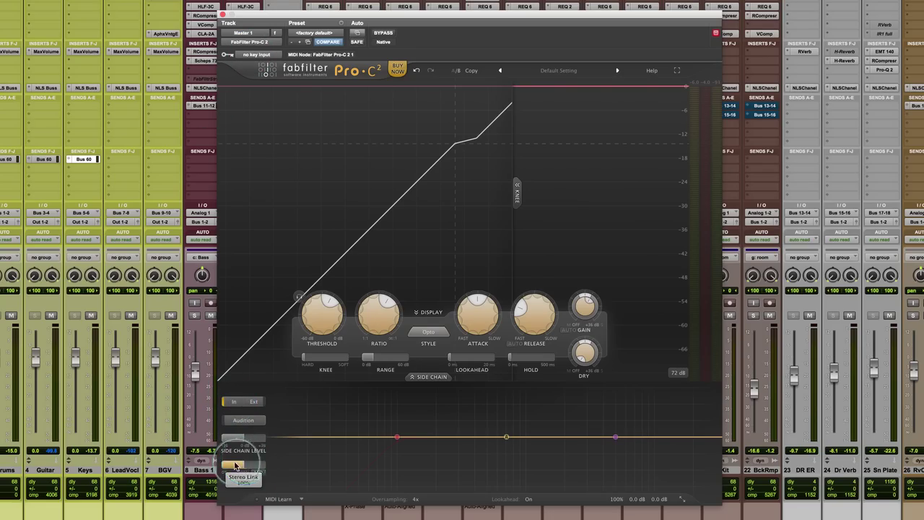
{"action": "mouse_move", "coordinate": [230, 445]}
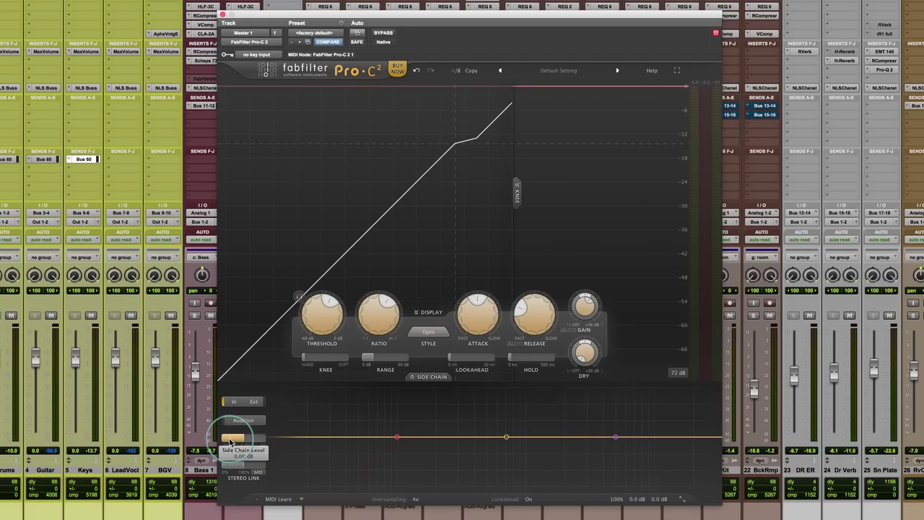
{"action": "mouse_move", "coordinate": [329, 303]}
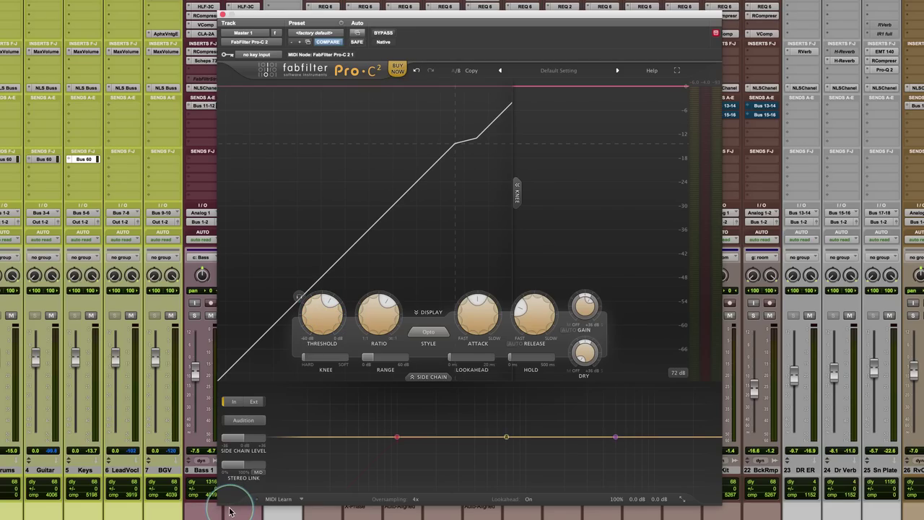
Examine the stereo link mode options and the three side chain filter points, and collapse the side chain section
{"action": "left_click", "coordinate": [258, 476]}
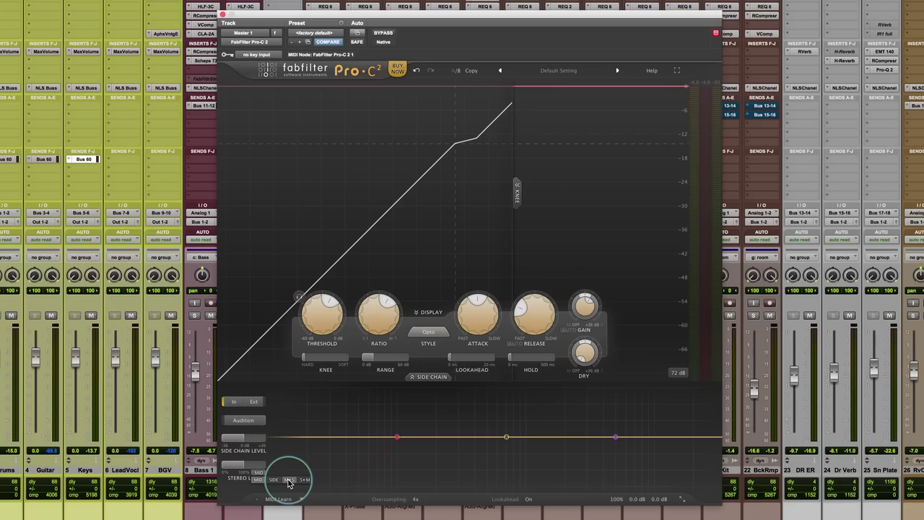
{"action": "left_click", "coordinate": [332, 480]}
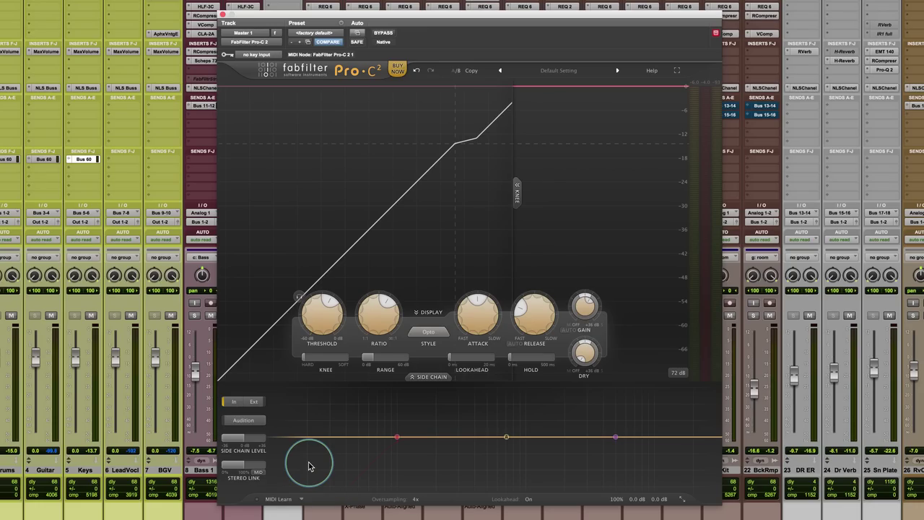
{"action": "mouse_move", "coordinate": [625, 440]}
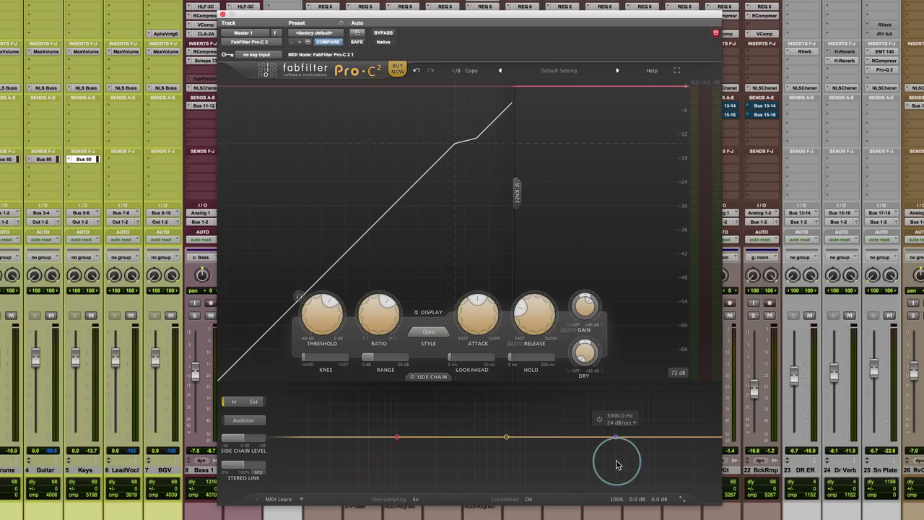
{"action": "mouse_move", "coordinate": [477, 462]}
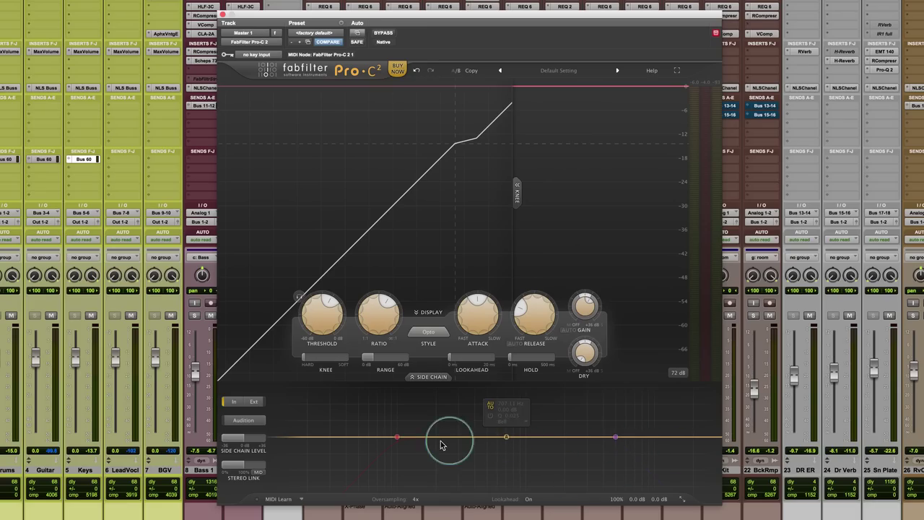
{"action": "mouse_move", "coordinate": [422, 446]}
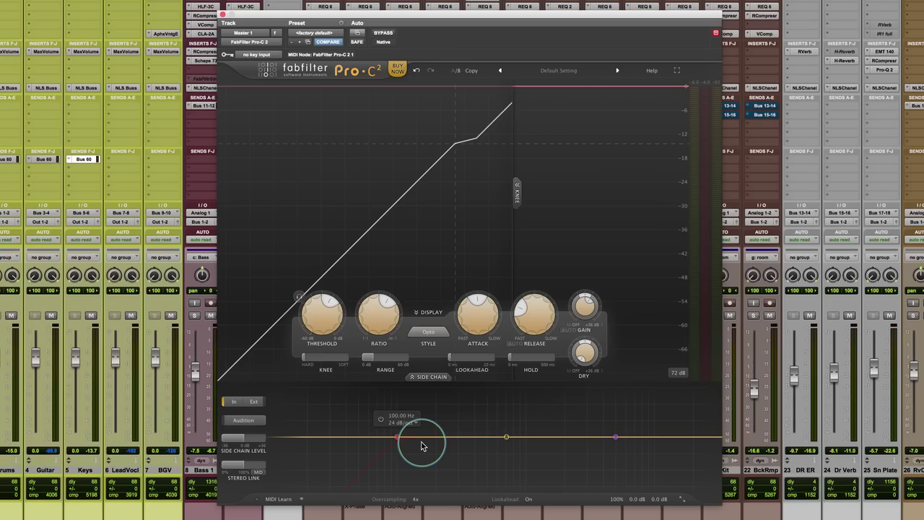
{"action": "left_click", "coordinate": [432, 377]}
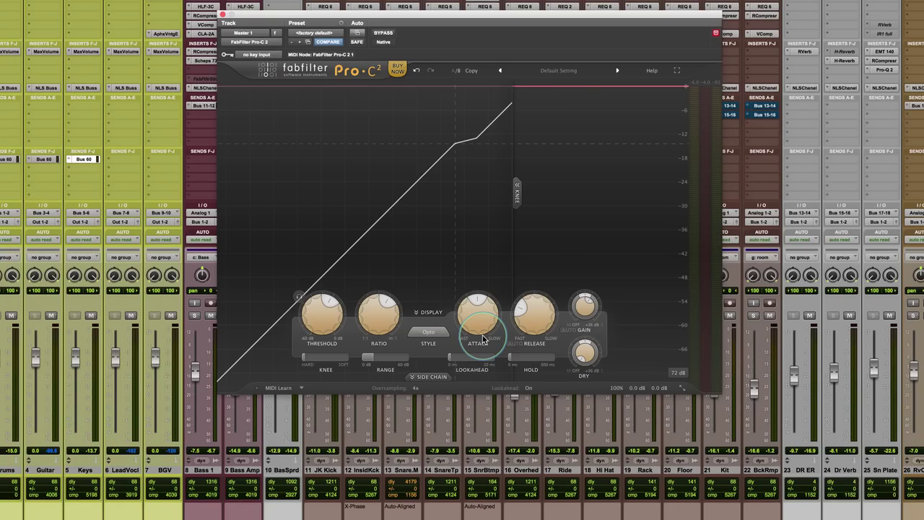
Review the available compression styles while keeping Opto, and switch to the Plugin of the Week presentation in PowerPoint
{"action": "left_click", "coordinate": [429, 333]}
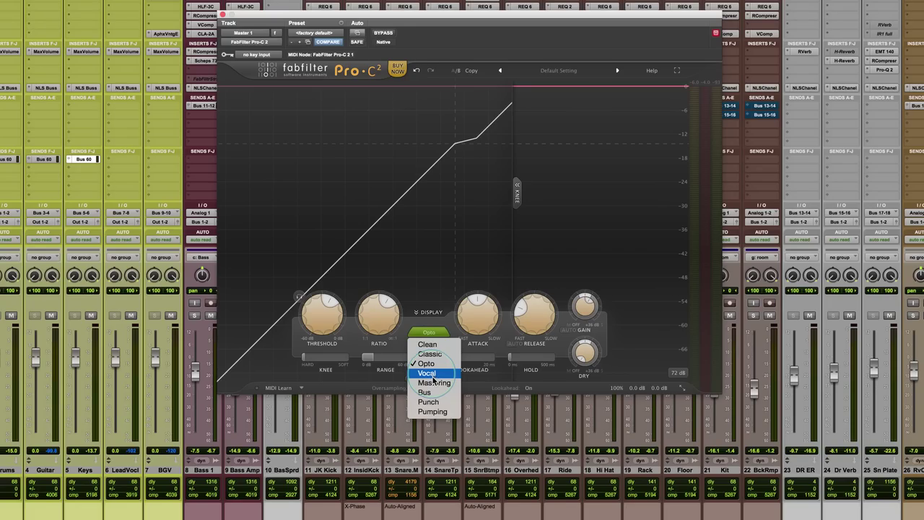
{"action": "left_click", "coordinate": [438, 321]}
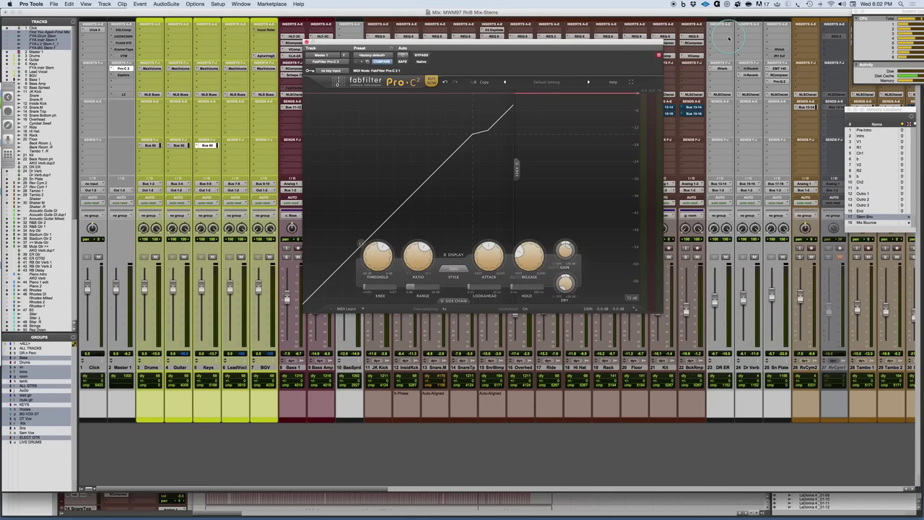
{"action": "key", "text": "super+Tab"}
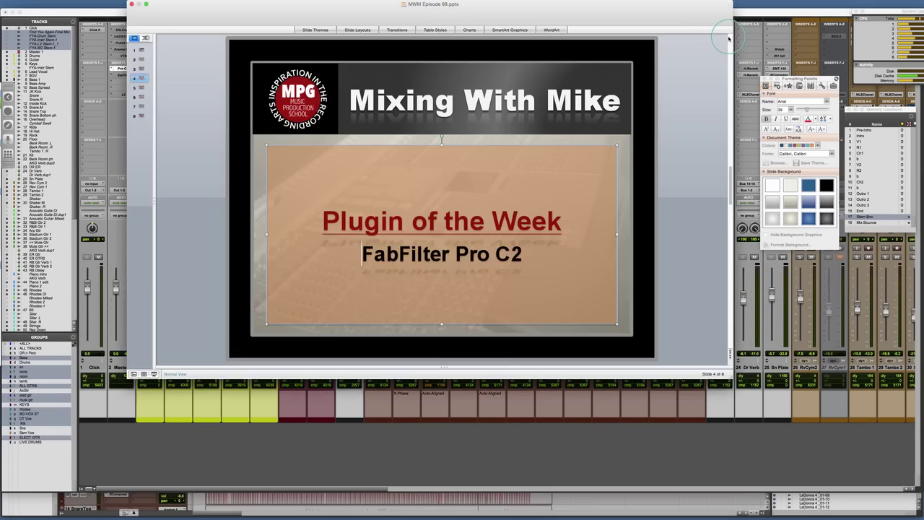